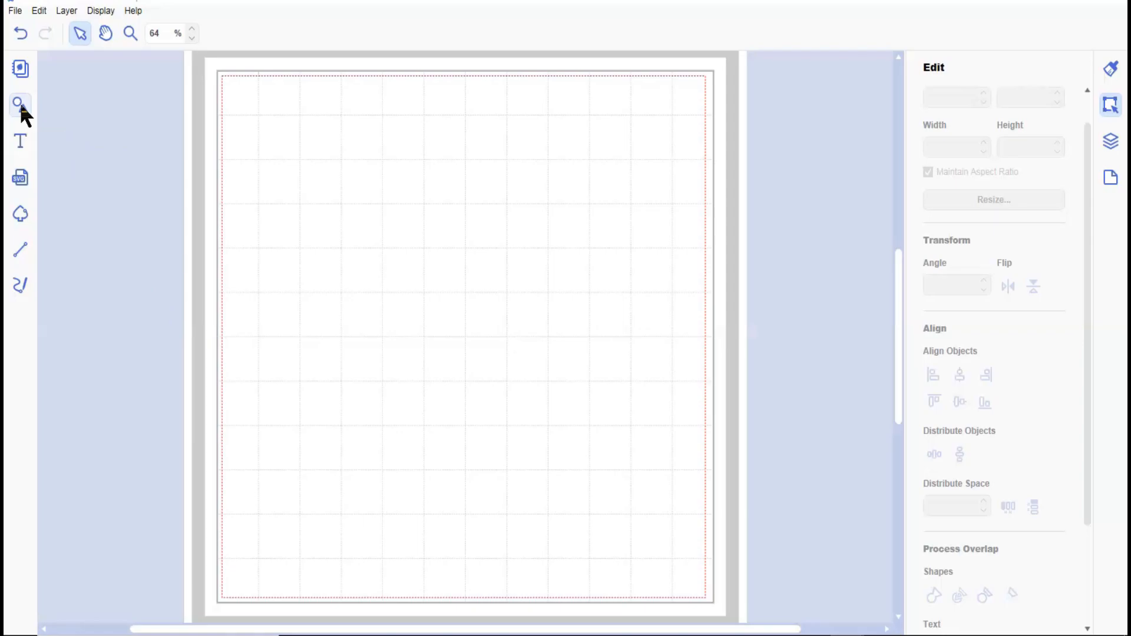
Add a diamond from the Others shapes and a plain sharp-cornered square to the mat.
click(19, 103)
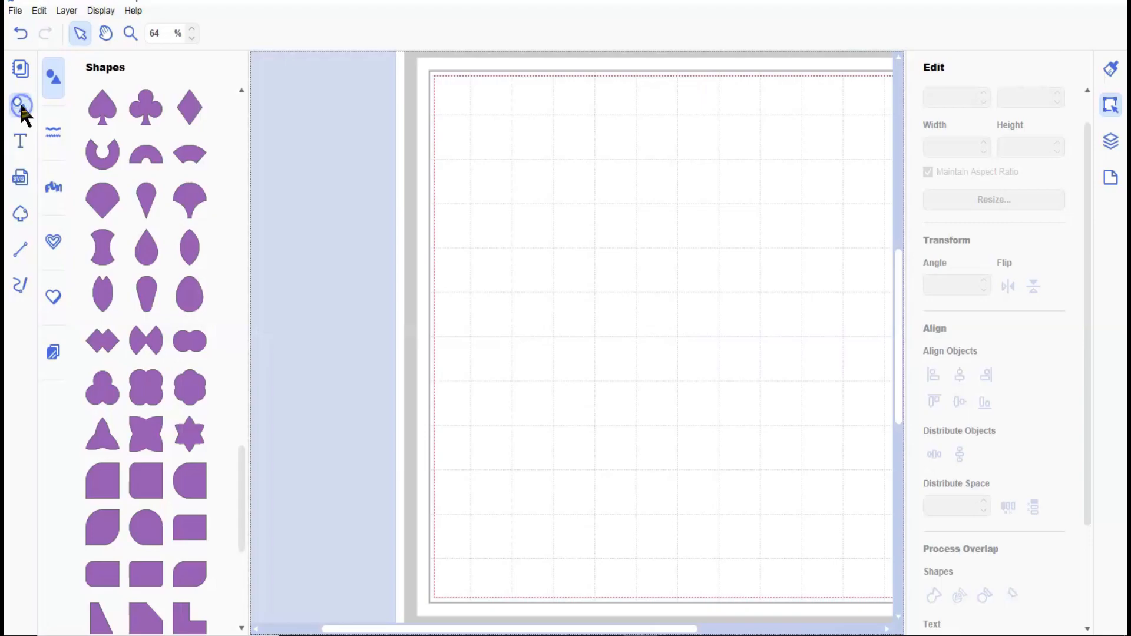
click(194, 113)
scroll(179, 306, up, 10)
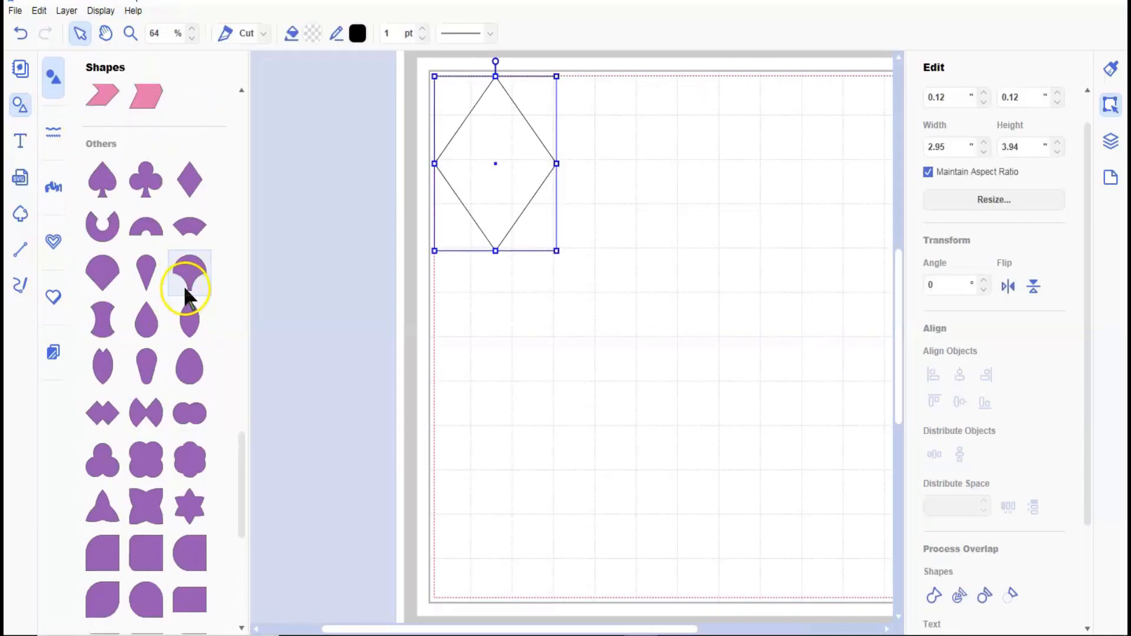
scroll(183, 271, up, 10)
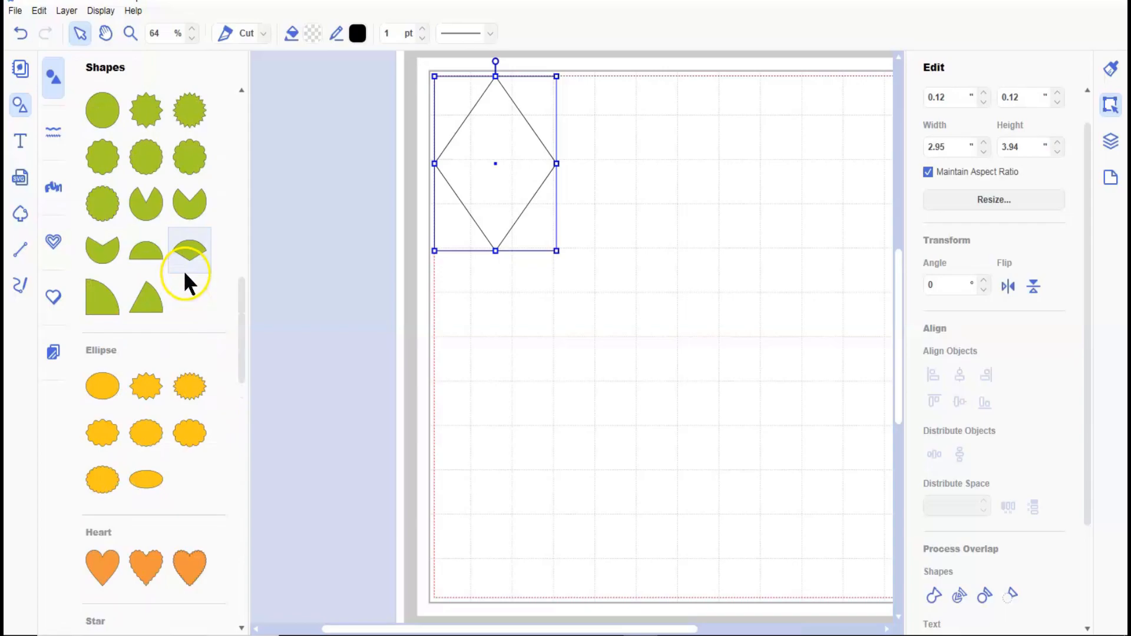
scroll(183, 269, up, 4)
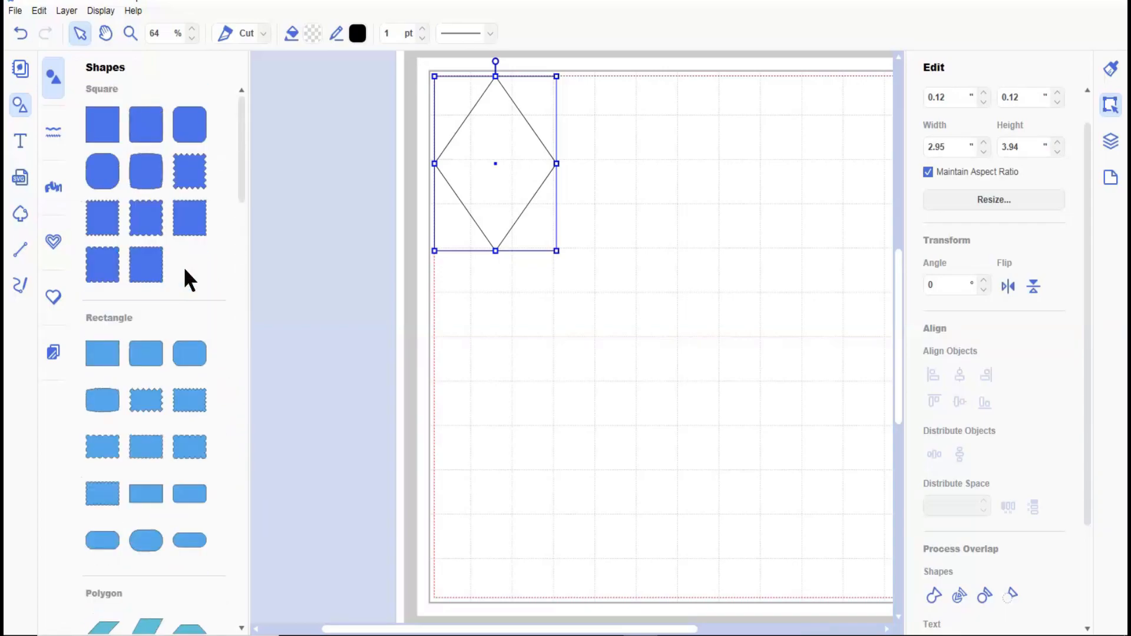
click(112, 126)
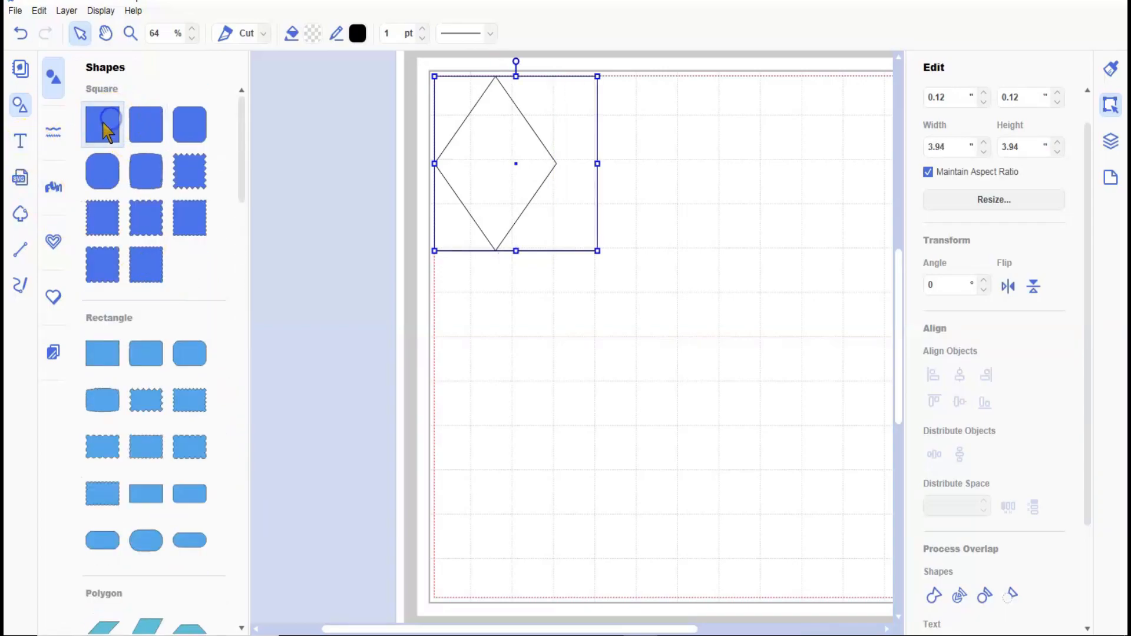
click(18, 102)
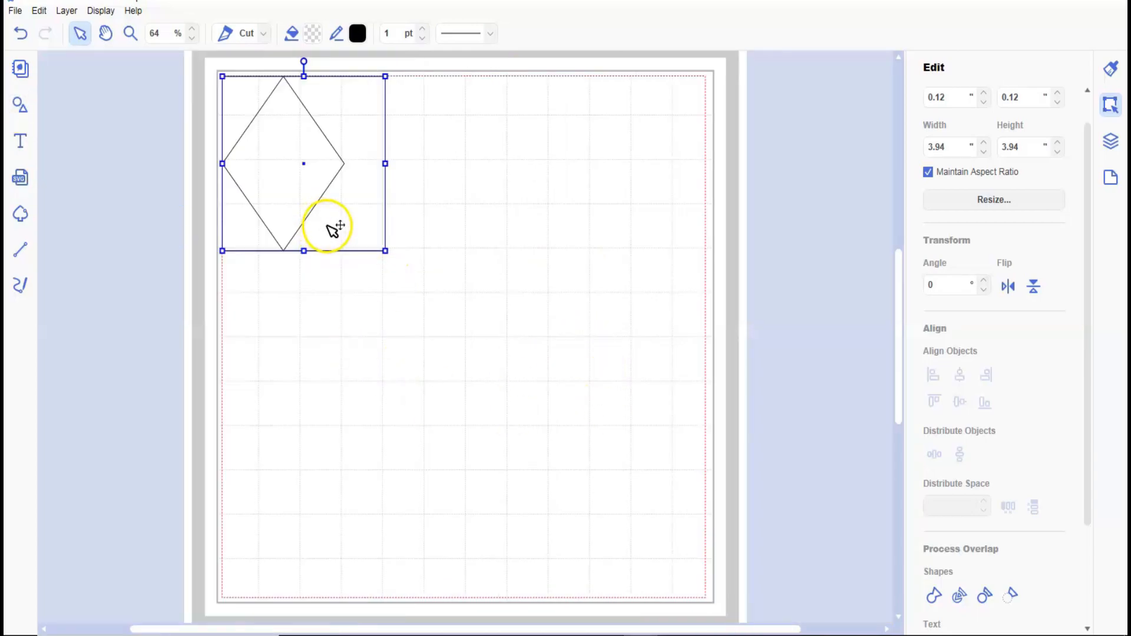
Resize the square proportionally to 11.5 inches wide and nudge it down and right to X 0.20, Y 0.26 inches.
drag(945, 147, 926, 148)
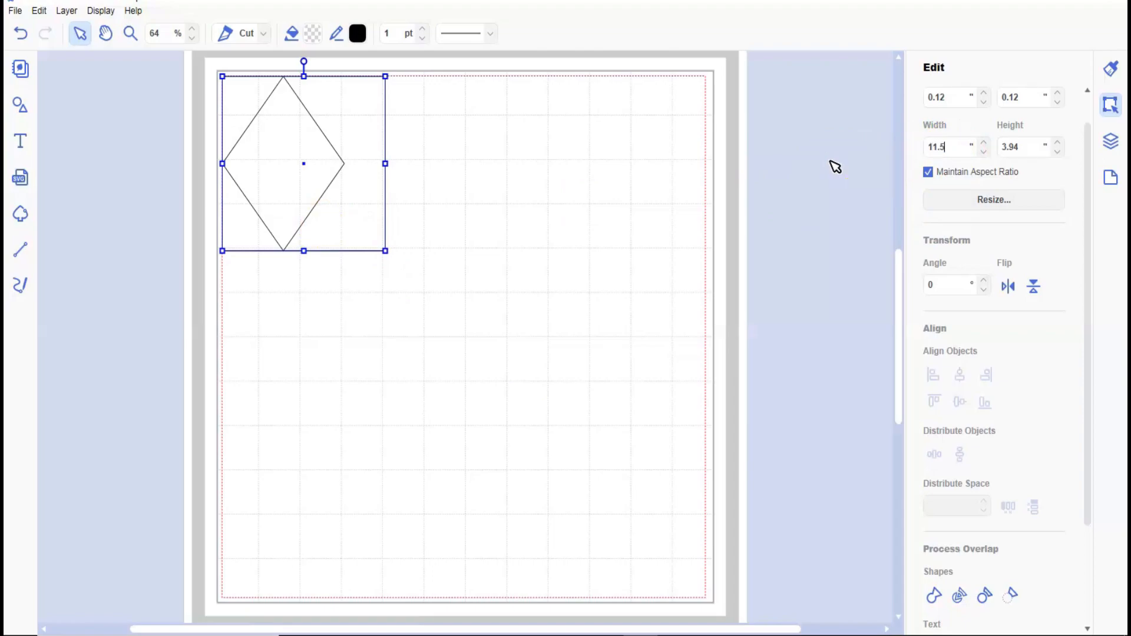
key(Return)
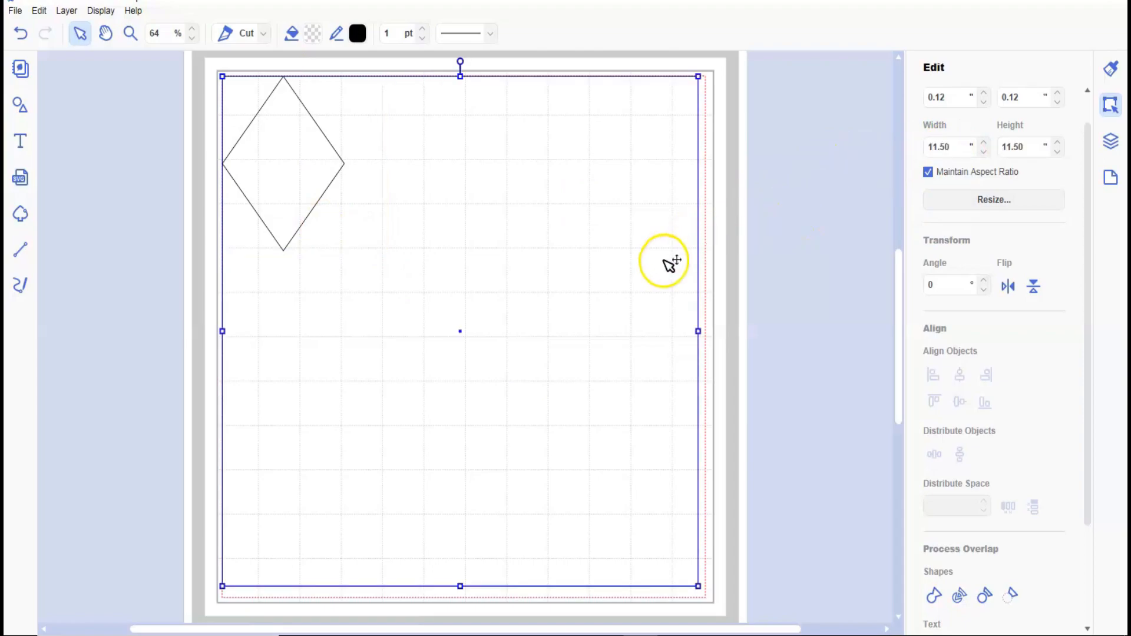
key(Down)
key(Down)
key(Down)
key(Down)
key(Down)
key(Down)
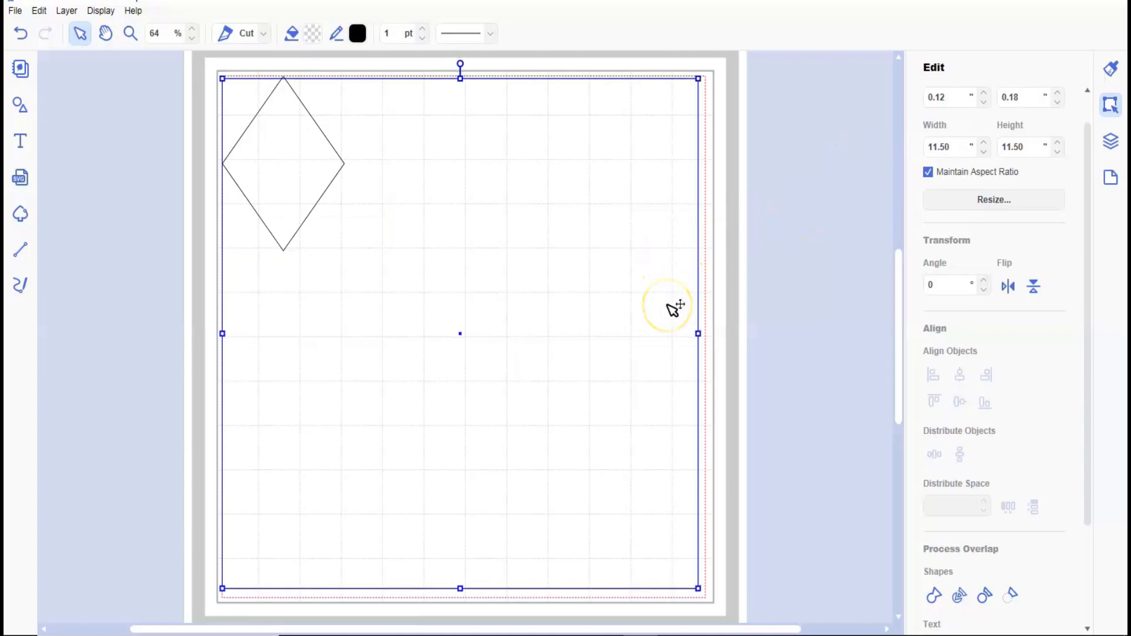
key(Right)
key(Right)
key(Right)
key(Right)
key(Right)
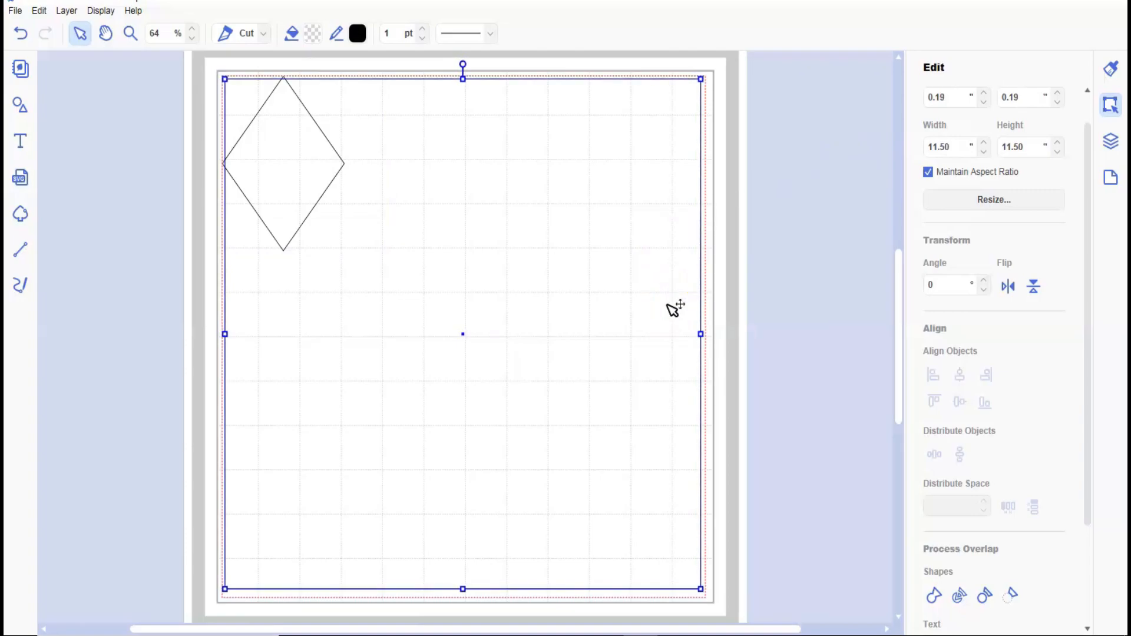
key(Down)
key(Down)
key(Down)
key(Down)
key(Down)
key(Right)
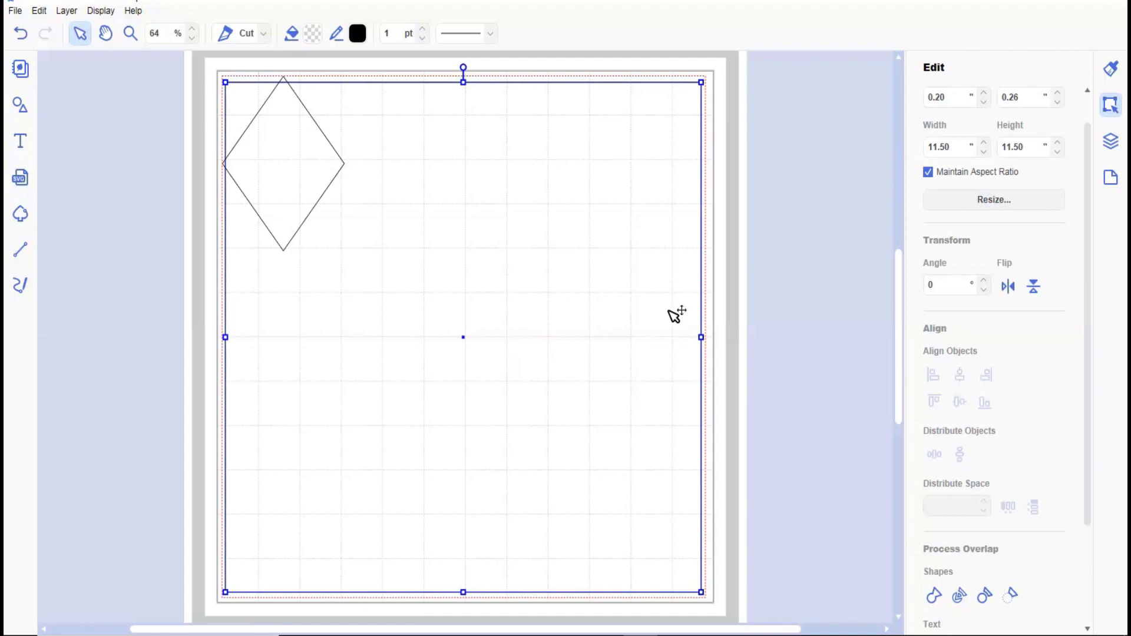
Send the large square to the back so the diamond lies in front of it.
double_click(282, 166)
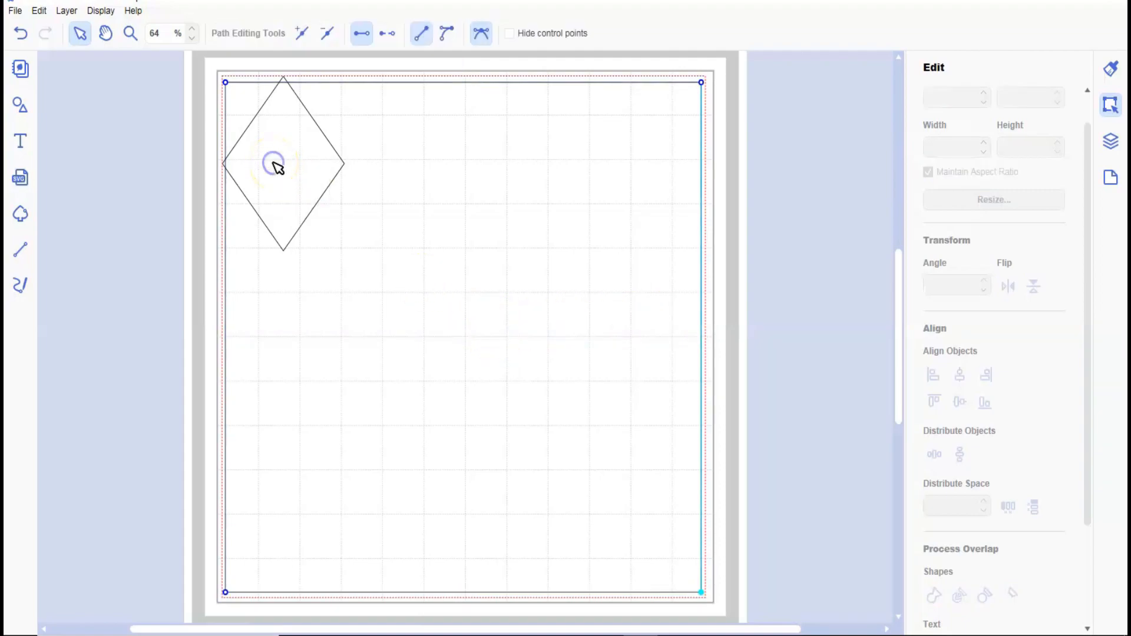
click(821, 386)
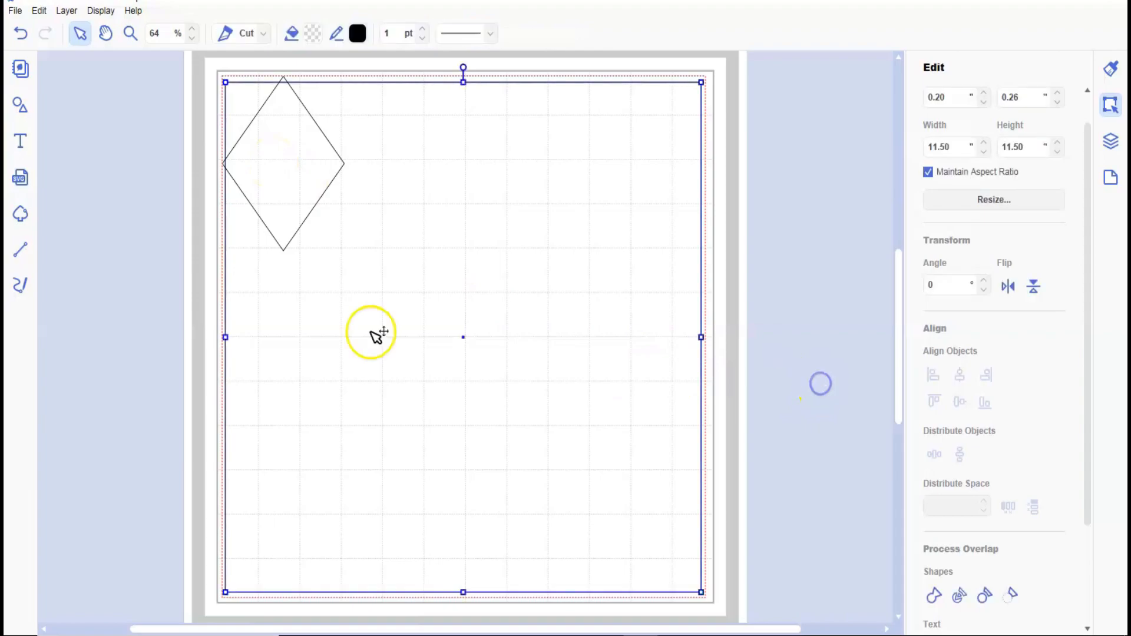
right_click(400, 320)
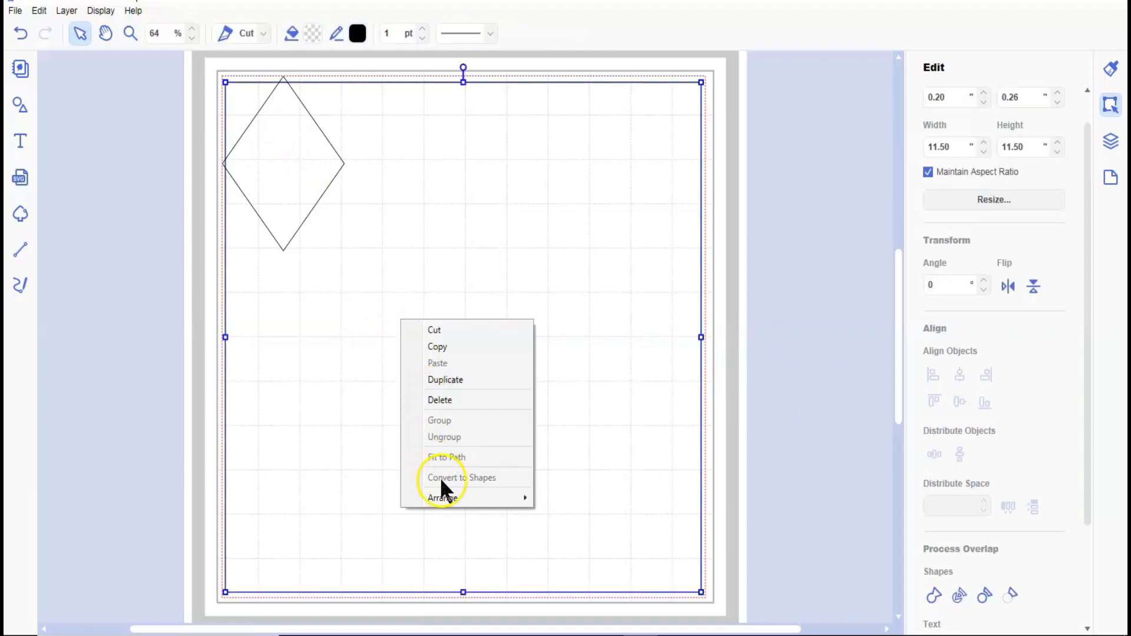
mouse_move(443, 496)
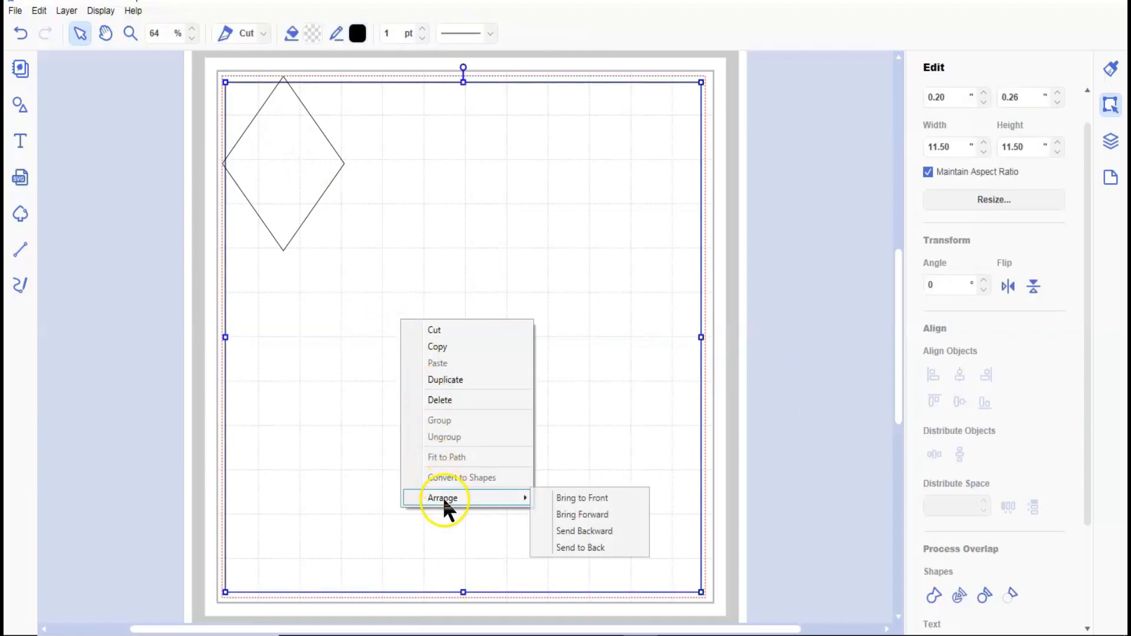
click(581, 543)
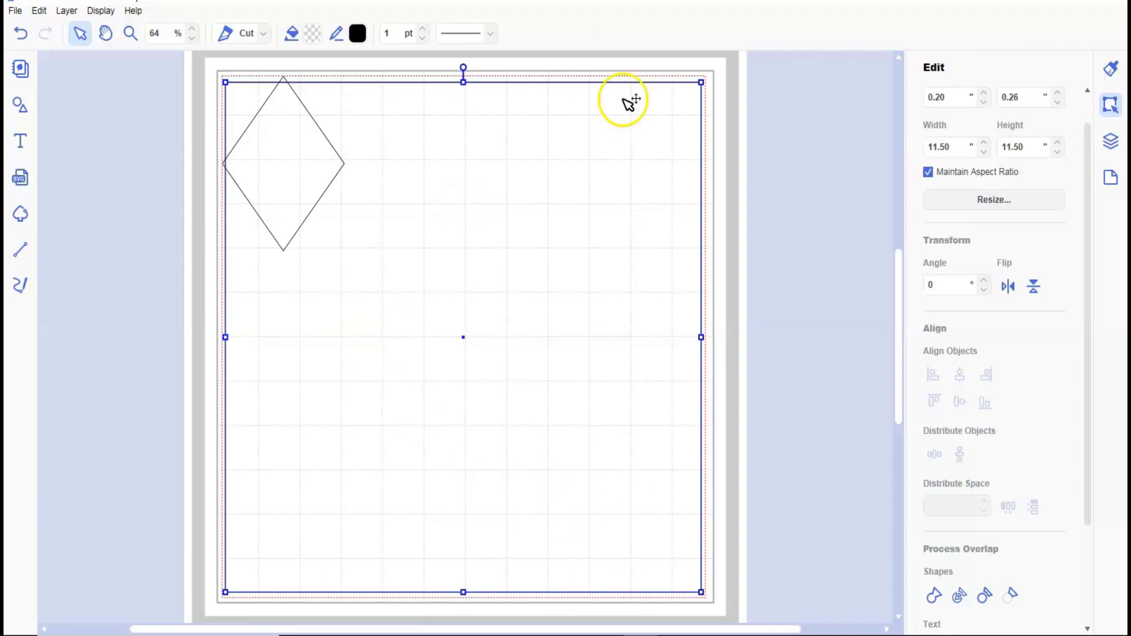
Move the diamond away from the square's upper-left corner and flatten it to a height of about 0.86 inches.
drag(308, 144, 386, 195)
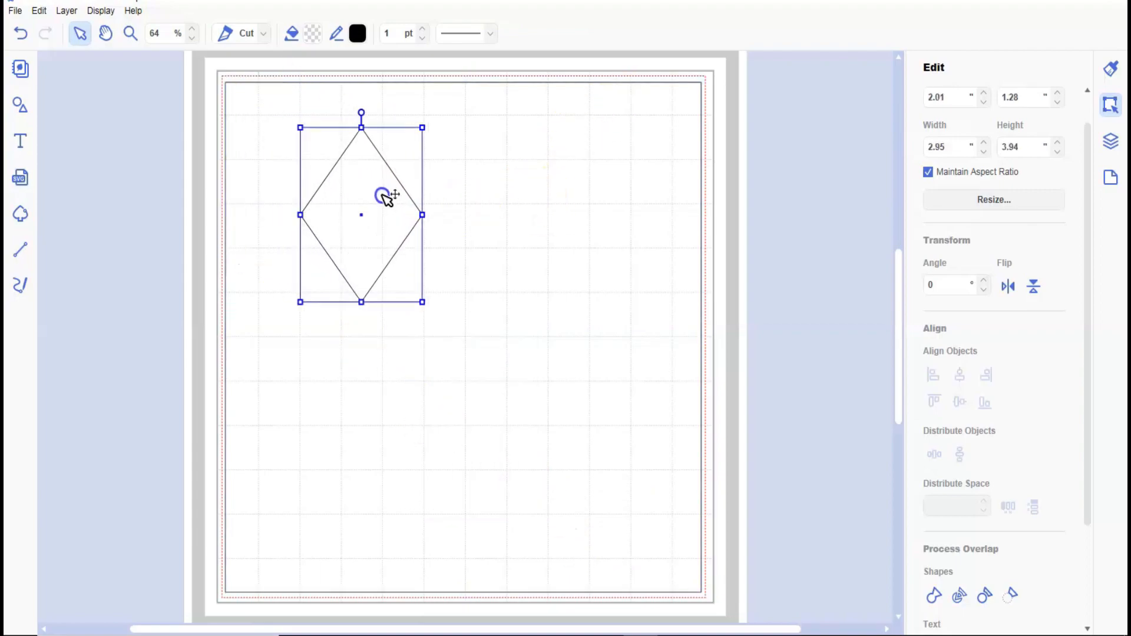
double_click(381, 196)
click(369, 230)
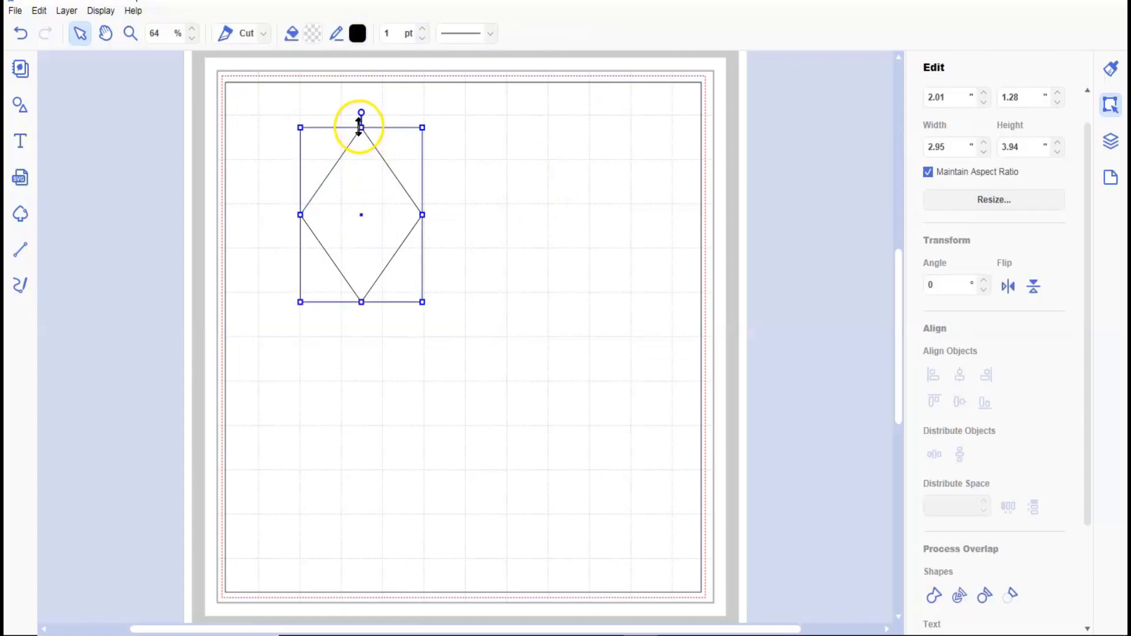
drag(361, 127, 364, 264)
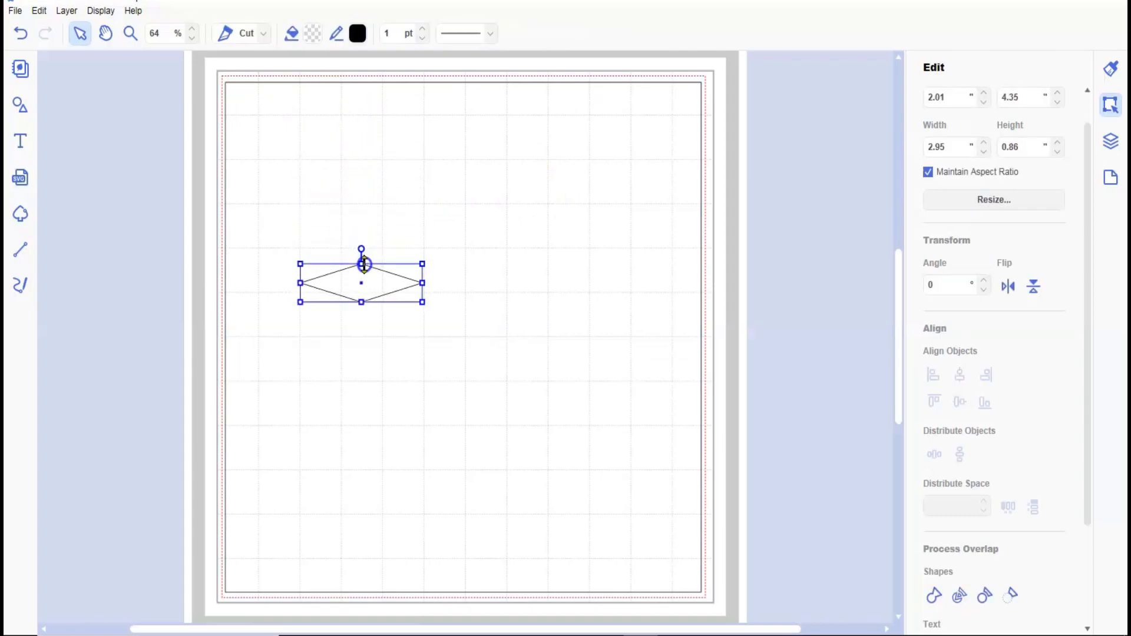
click(364, 263)
Move the flattened diamond onto the square's top edge, aligning its side point with the line at about X 3.05, Y -0.17 inches.
click(373, 280)
drag(373, 285, 370, 177)
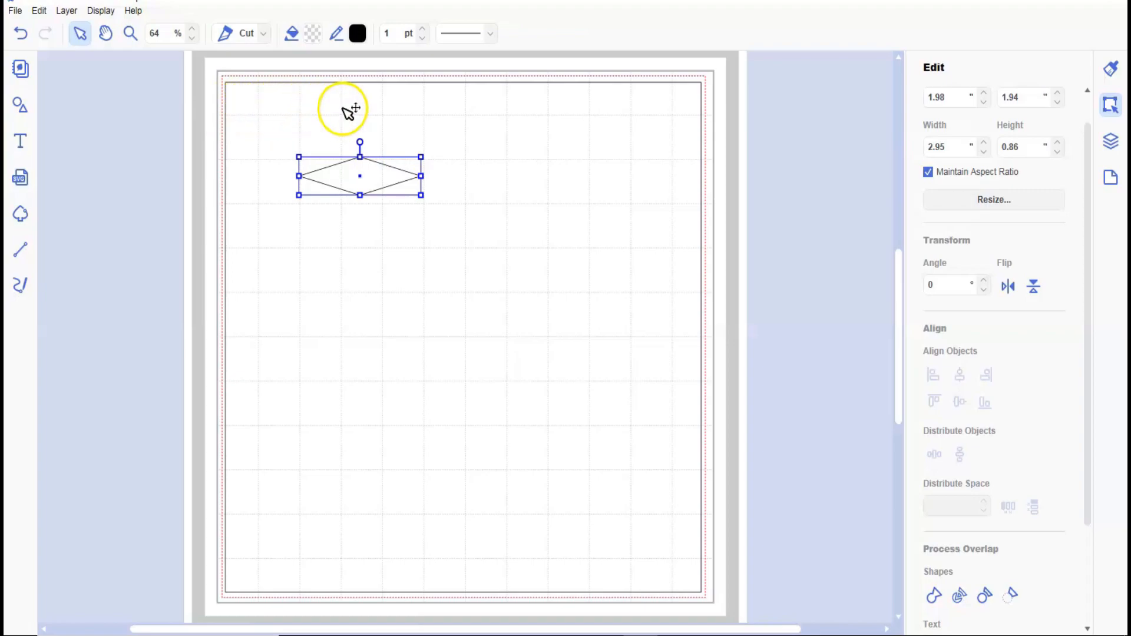
drag(376, 187, 418, 91)
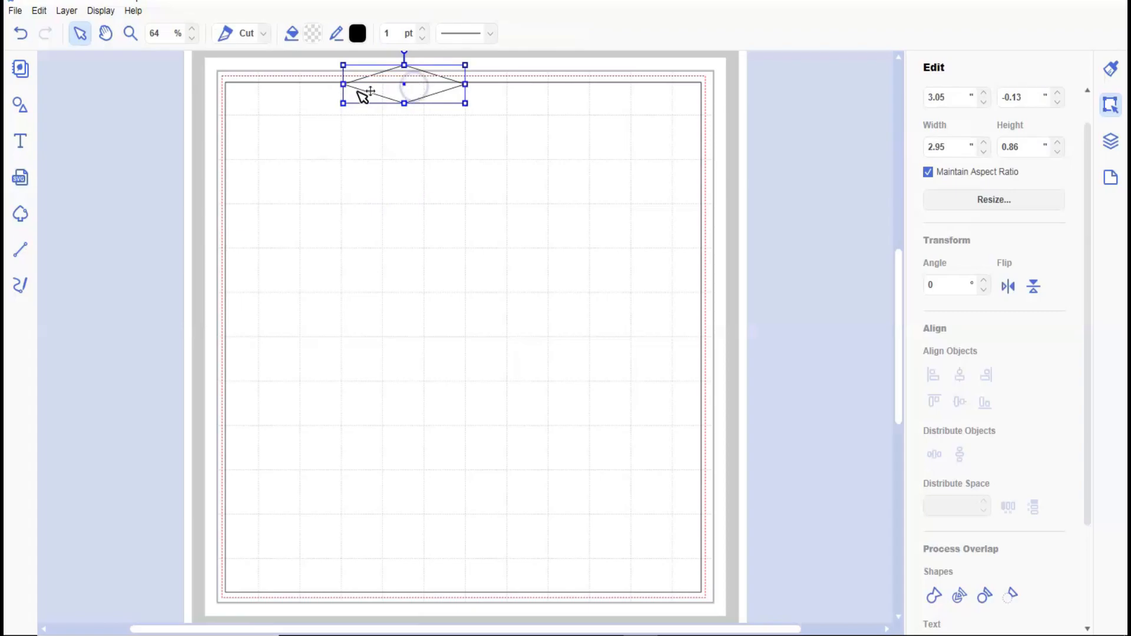
click(130, 34)
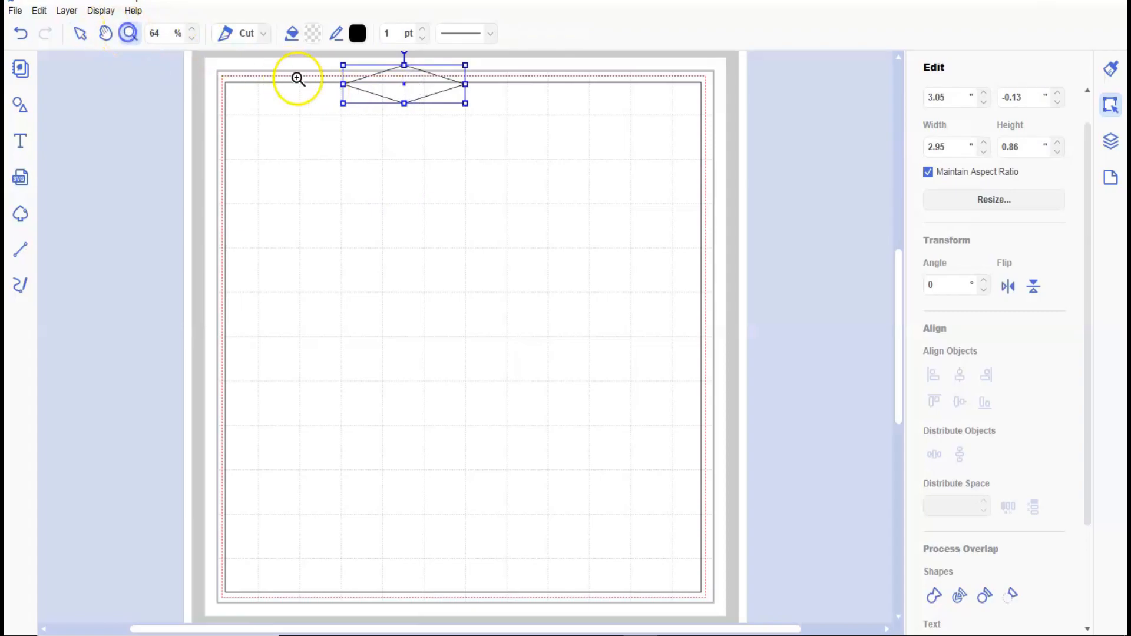
drag(316, 70, 441, 137)
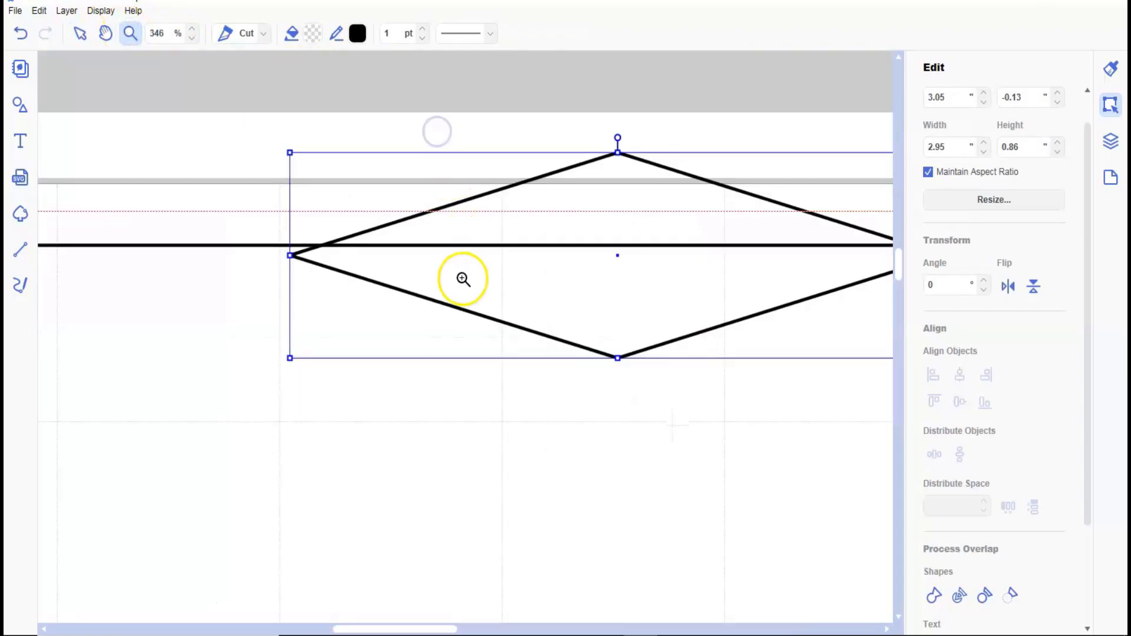
click(80, 34)
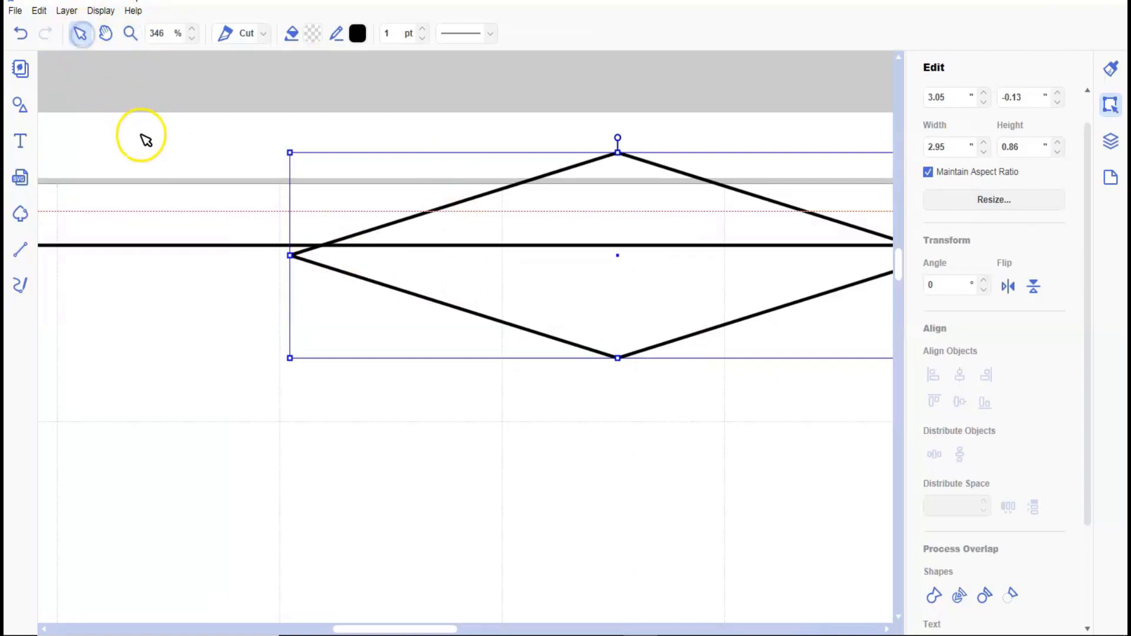
key(Up)
key(Up)
key(Up)
key(Up)
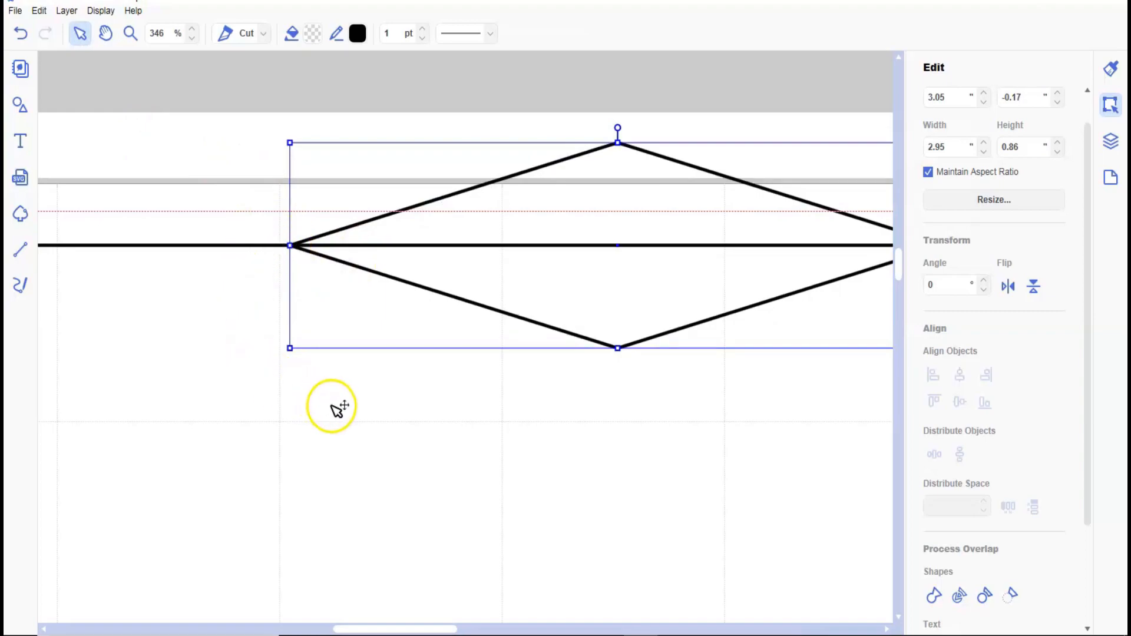
Duplicate the flattened diamond and move the large square aside, partly off the mat's right edge.
click(104, 13)
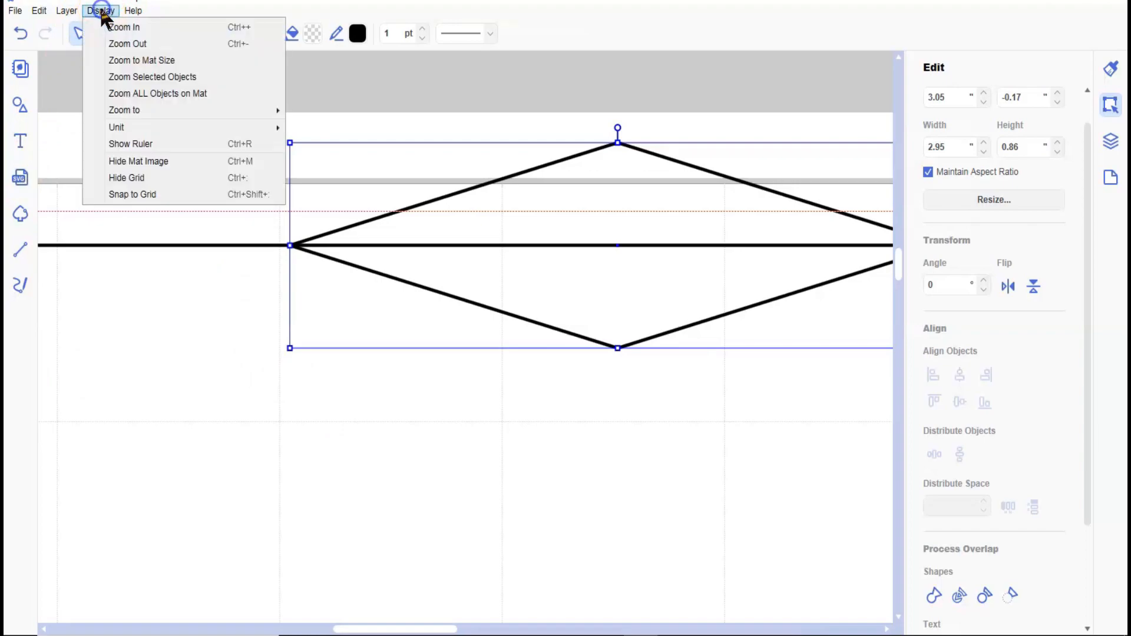
click(124, 61)
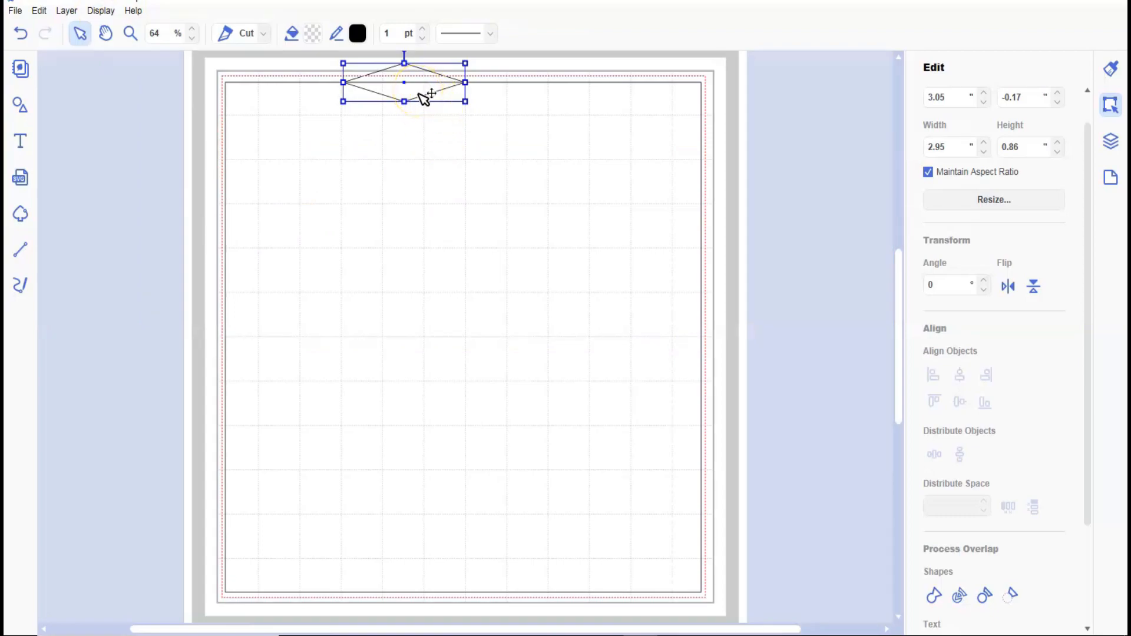
click(66, 11)
click(88, 26)
click(430, 77)
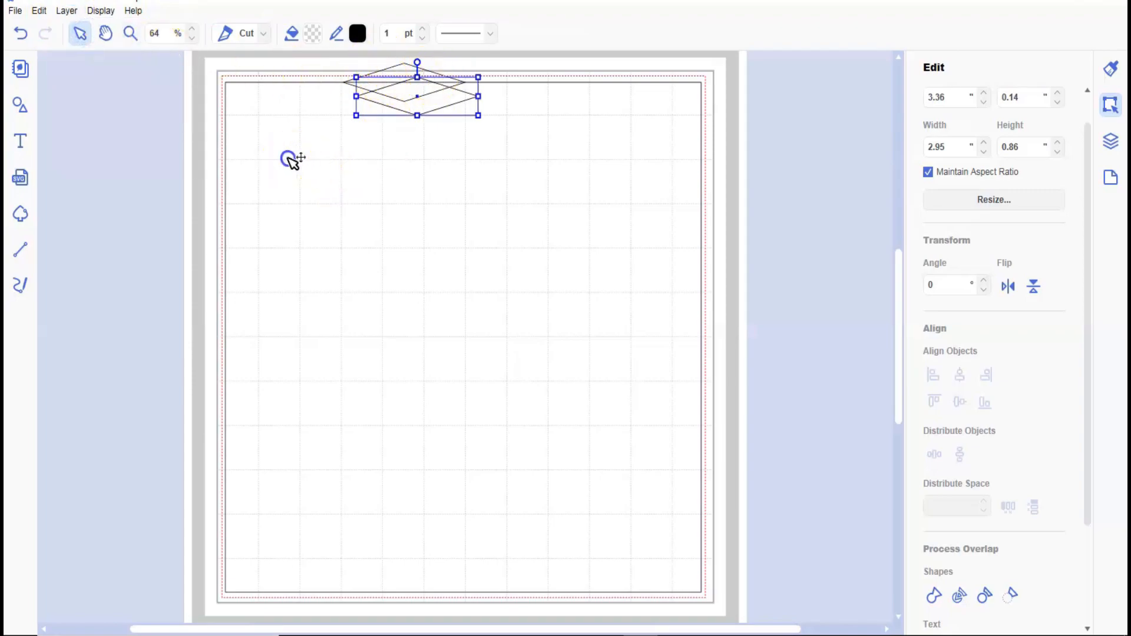
drag(291, 159, 626, 168)
Select the overlapping diamonds as a group and duplicate them repeatedly to build a cascading stack of copies.
drag(350, 59, 415, 125)
click(67, 11)
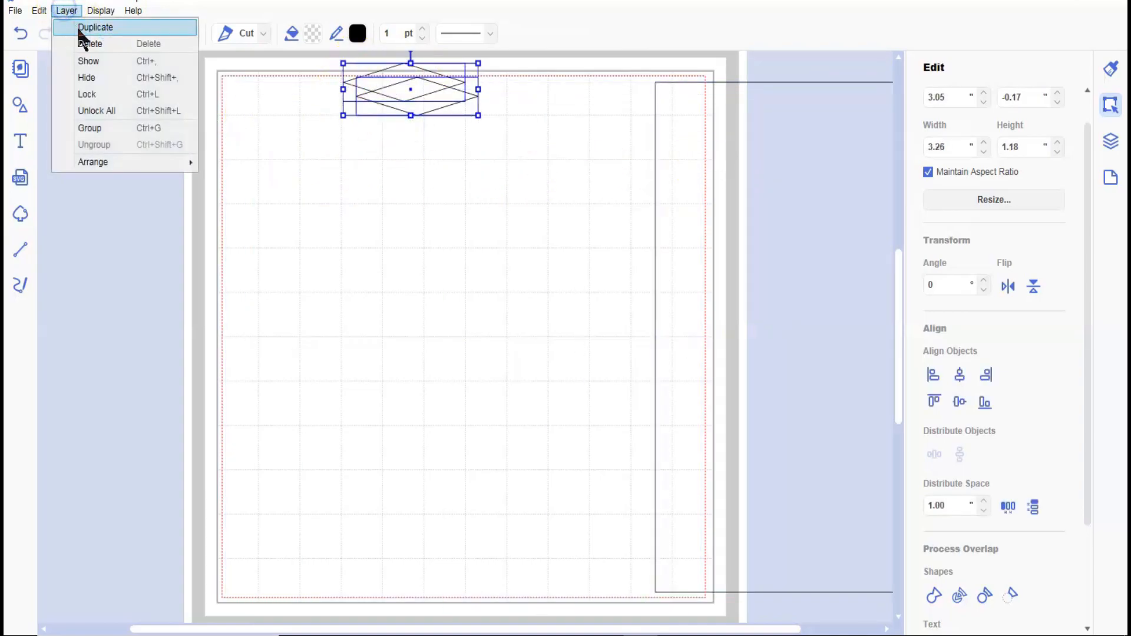
click(82, 28)
drag(341, 60, 423, 159)
click(66, 10)
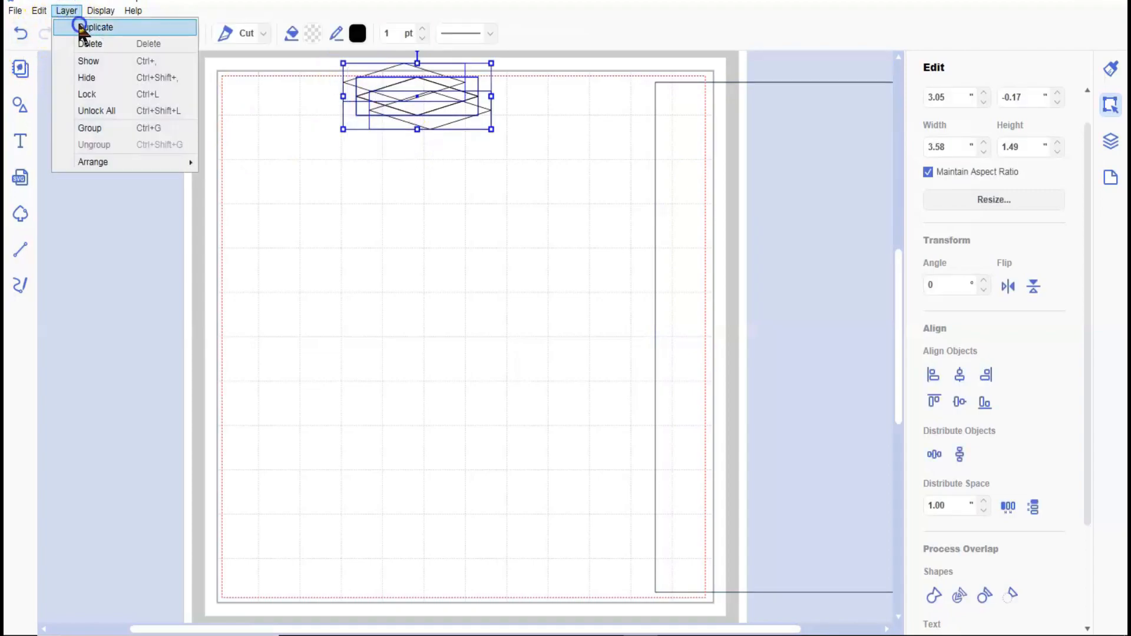
click(81, 26)
click(68, 10)
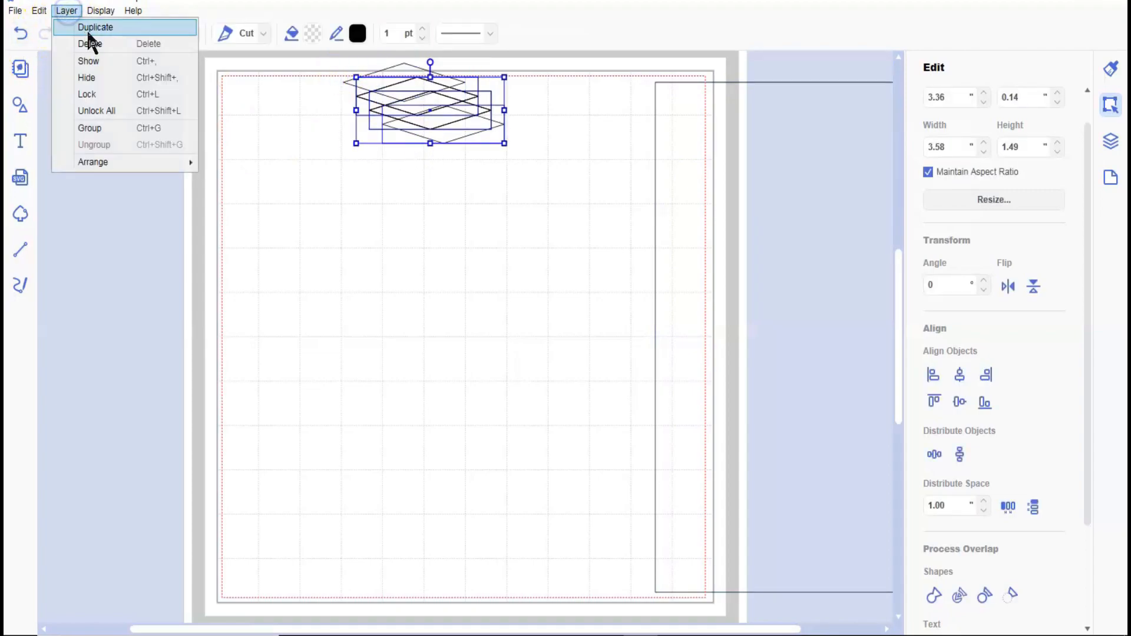
click(90, 31)
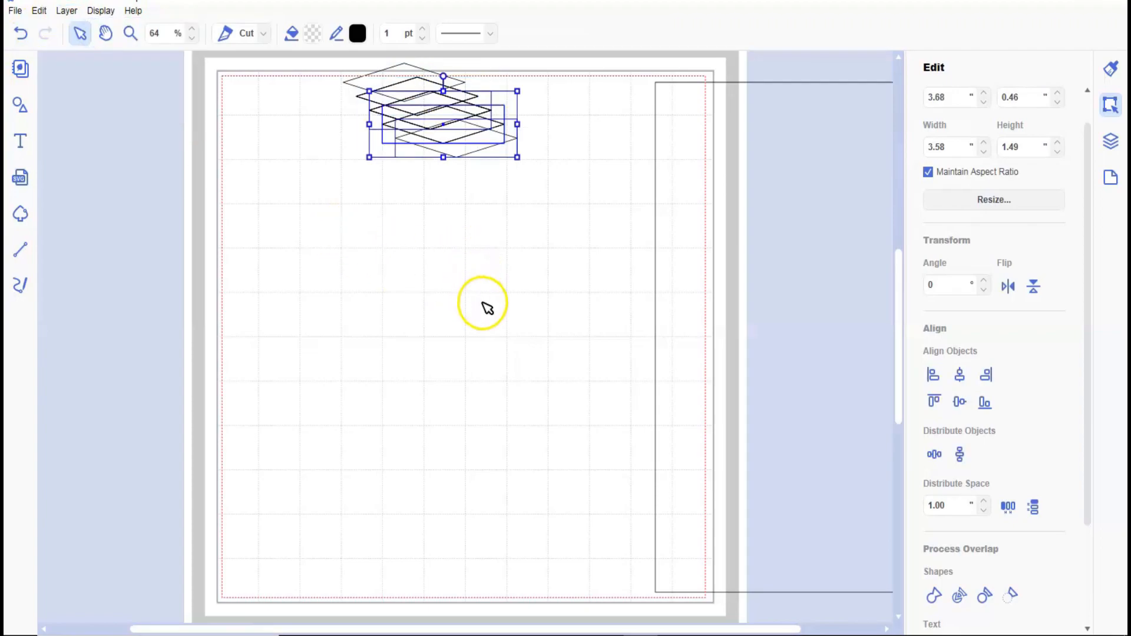
Move the large square back onto the mat and place the stack's lowest diamond over its bottom edge, at about X 2.28, Y 11.26 inches.
drag(768, 321, 339, 321)
click(471, 147)
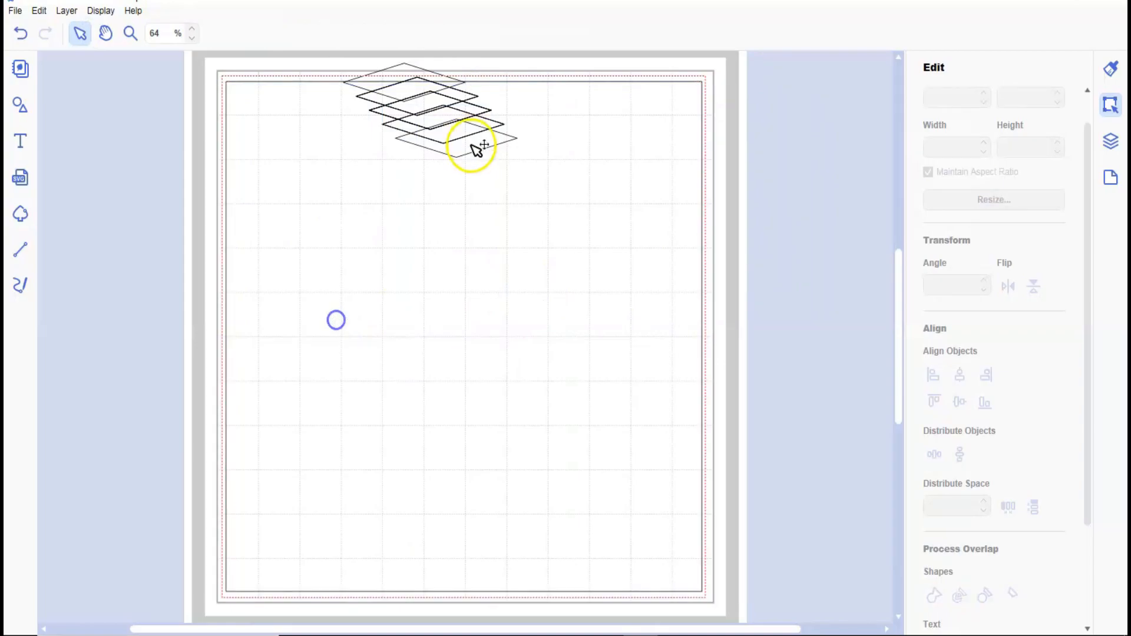
drag(471, 143, 390, 598)
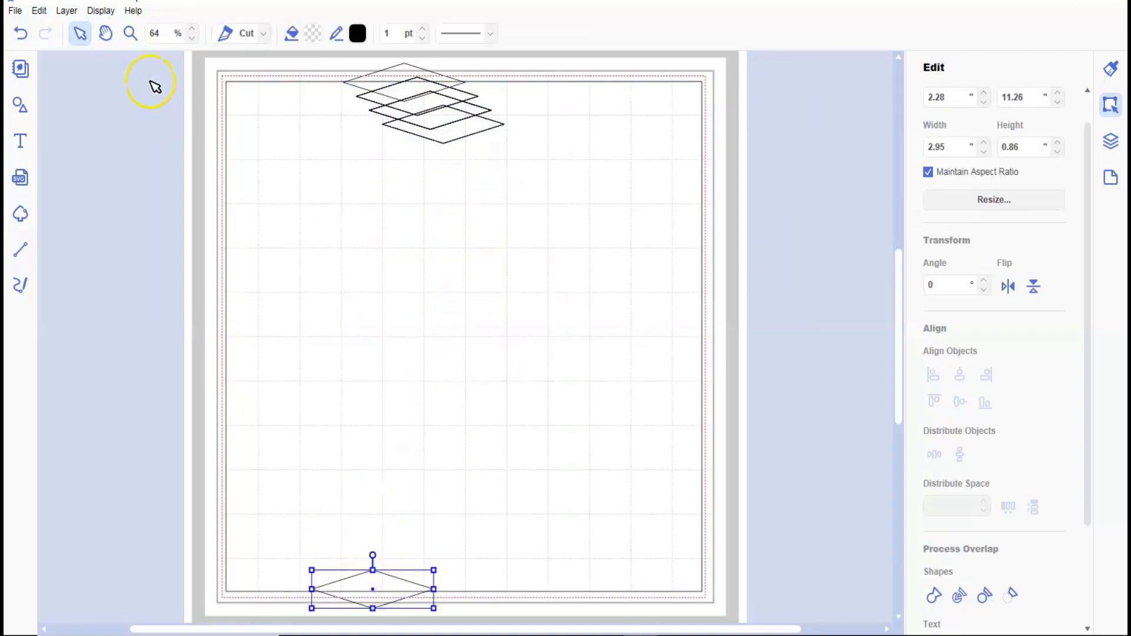
Nudge the bottom diamond so its side points sit on the square's bottom edge, at about X 2.98, Y 11.31 inches.
click(131, 35)
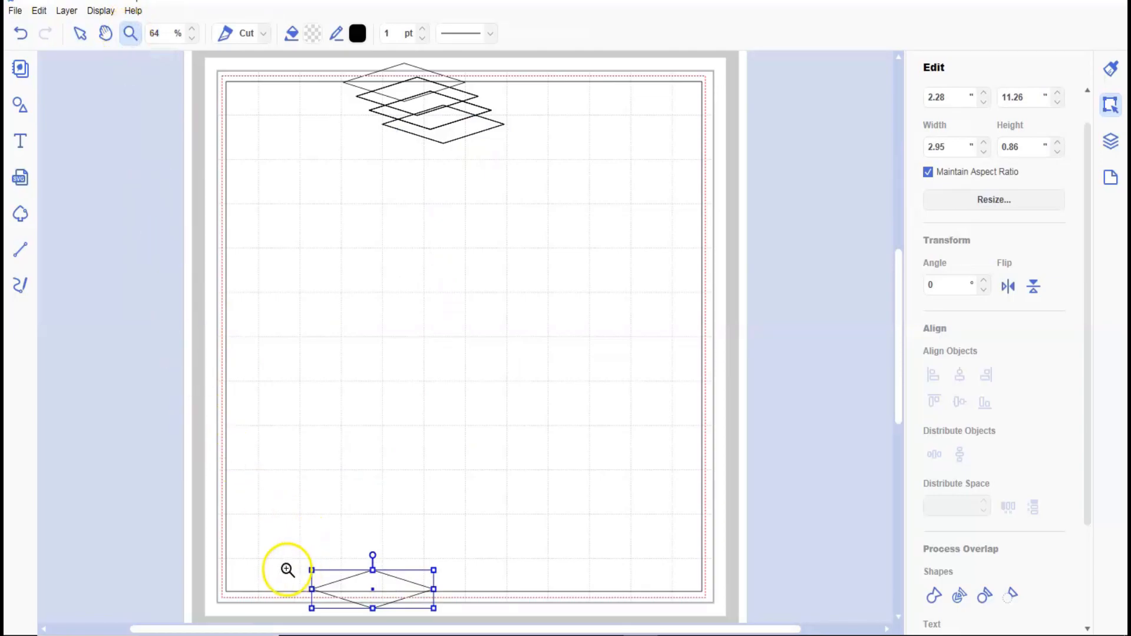
drag(206, 532, 354, 623)
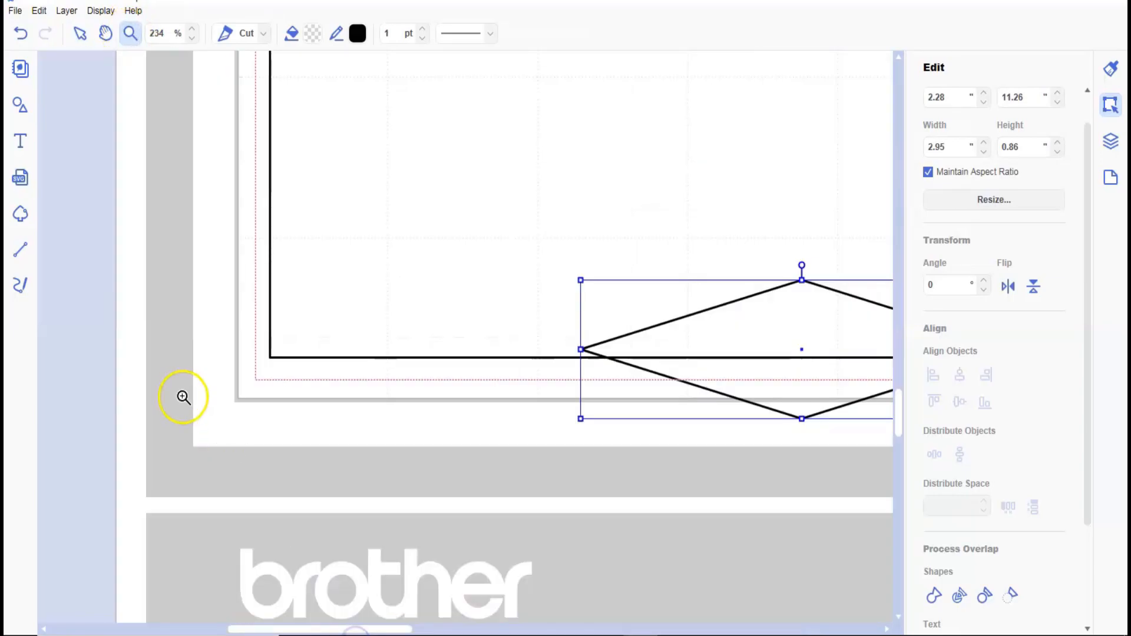
click(80, 34)
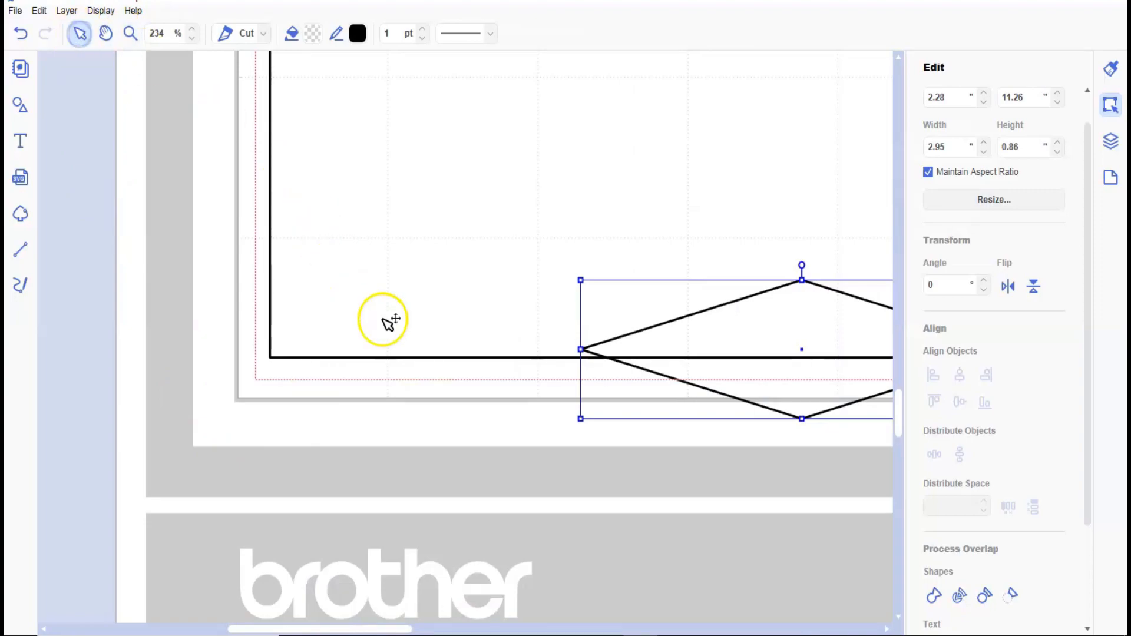
key(Down)
key(Down)
key(Down)
key(Down)
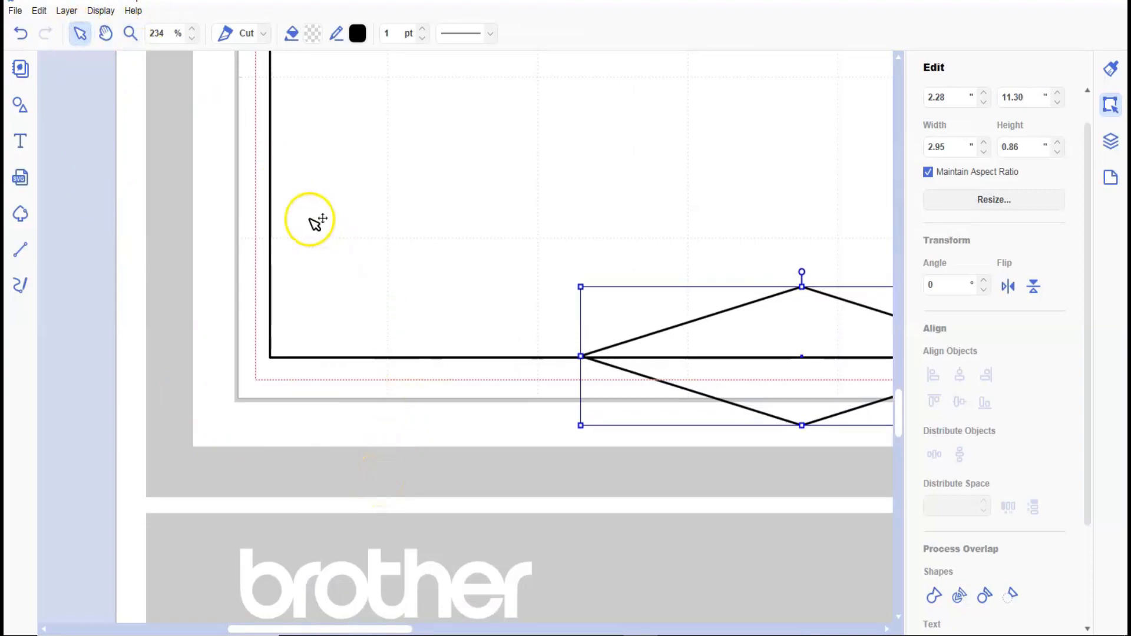
key(Right)
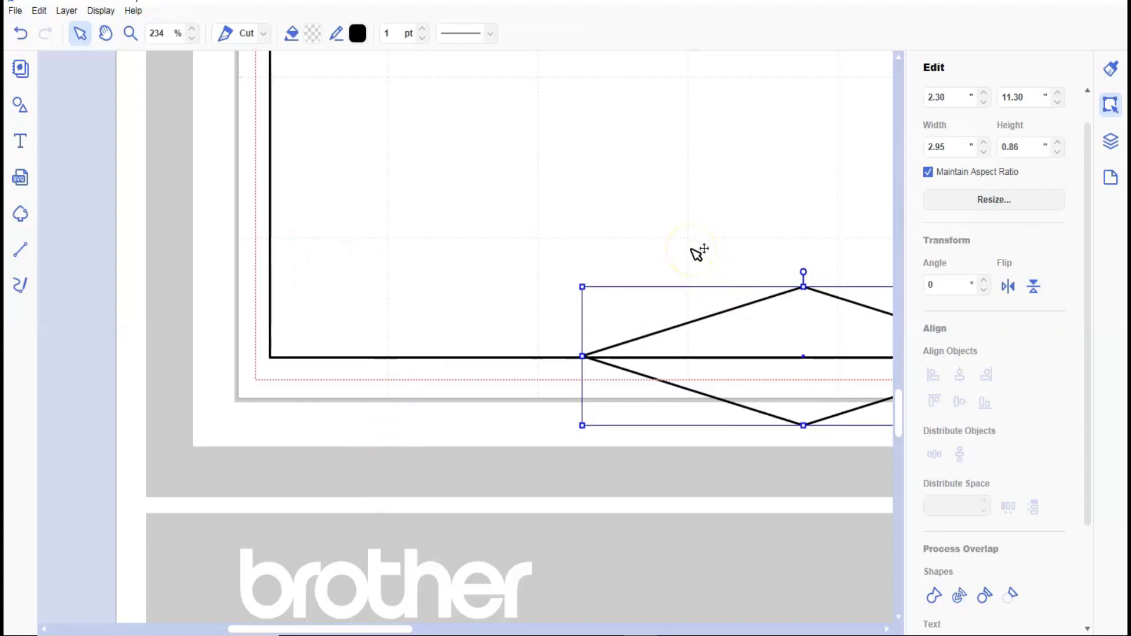
key(Down)
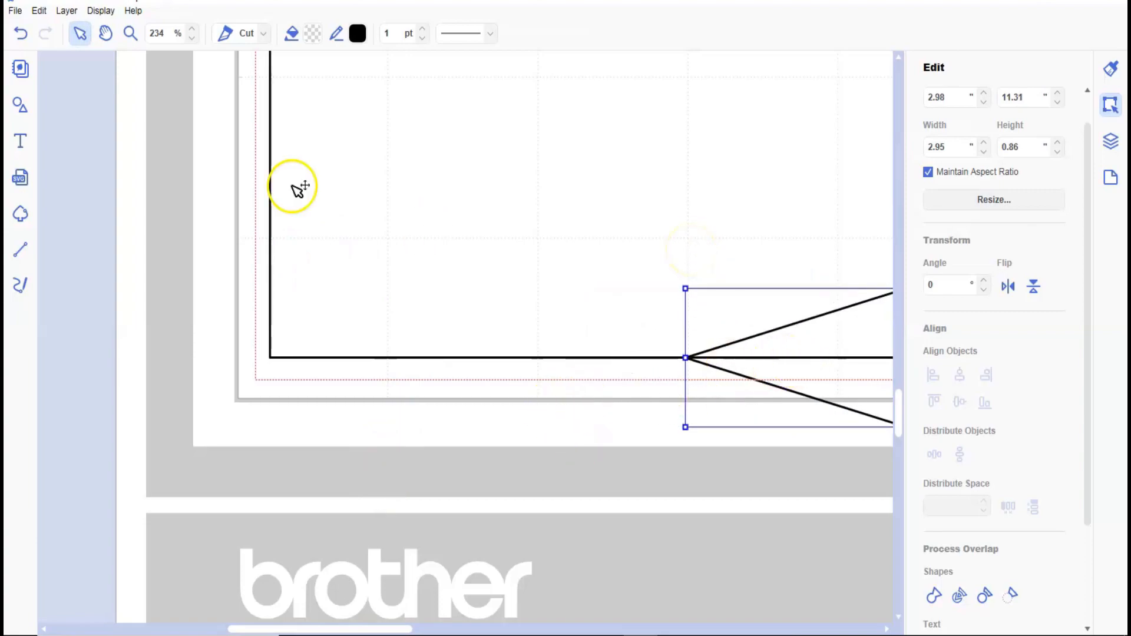
Select all the diamonds without the square, center them in one column and distribute them evenly in the vertical direction.
click(94, 11)
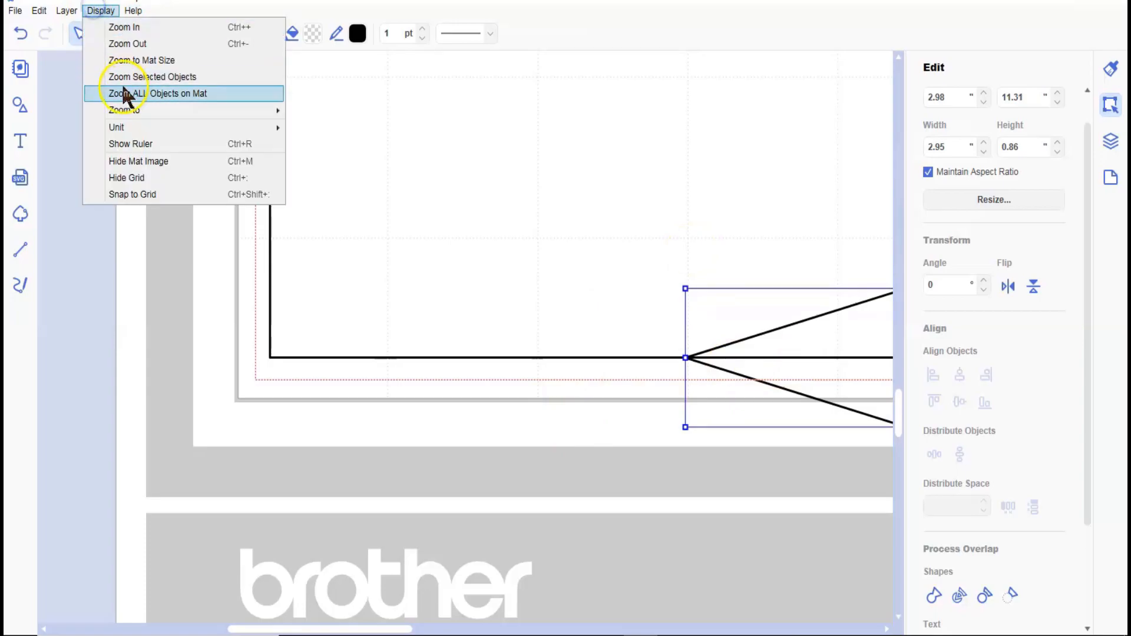
click(134, 57)
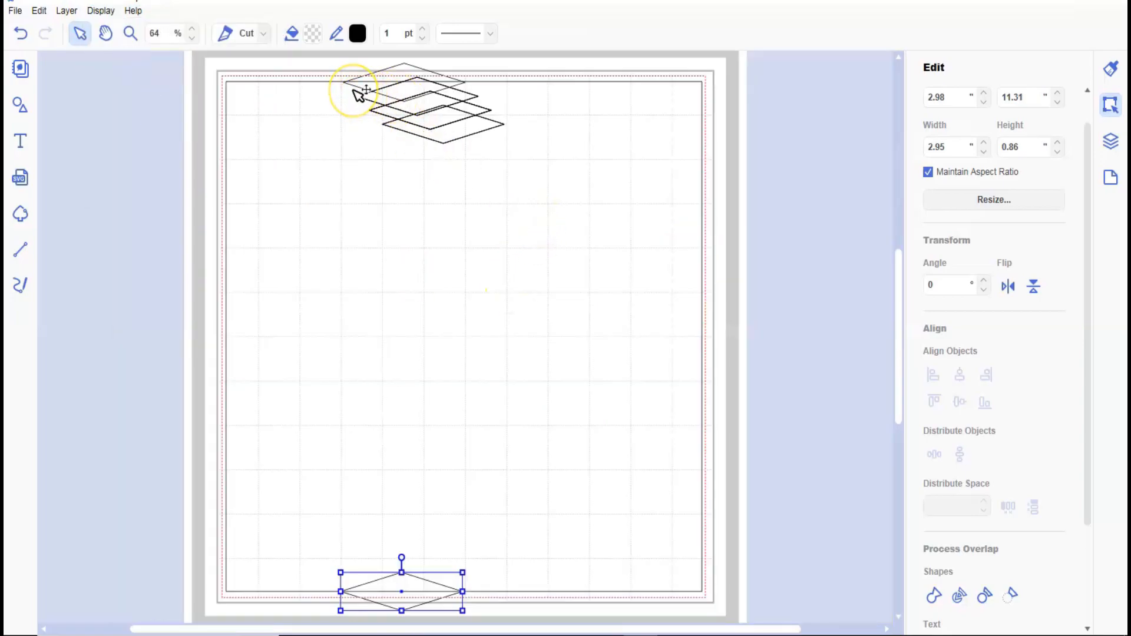
drag(362, 63, 450, 608)
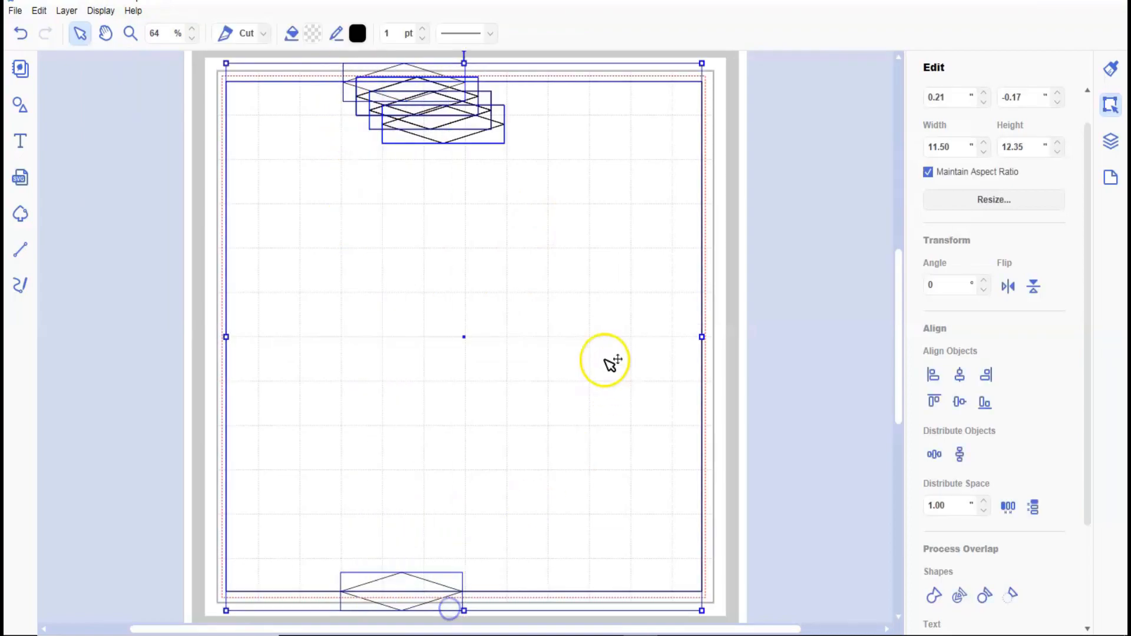
shift+click(562, 316)
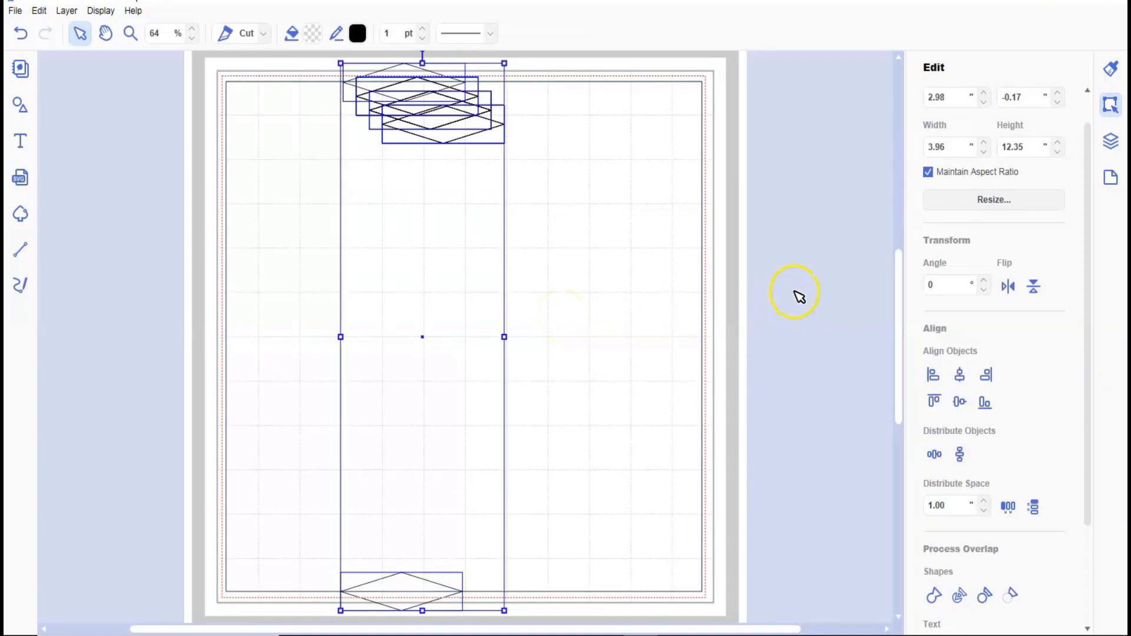
click(960, 377)
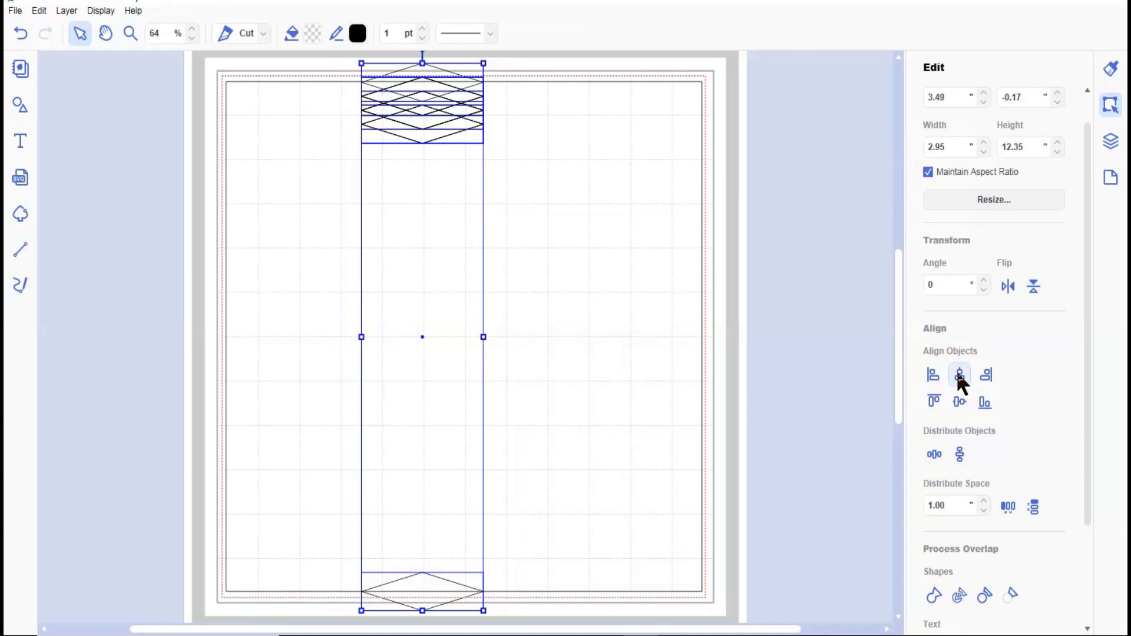
click(956, 452)
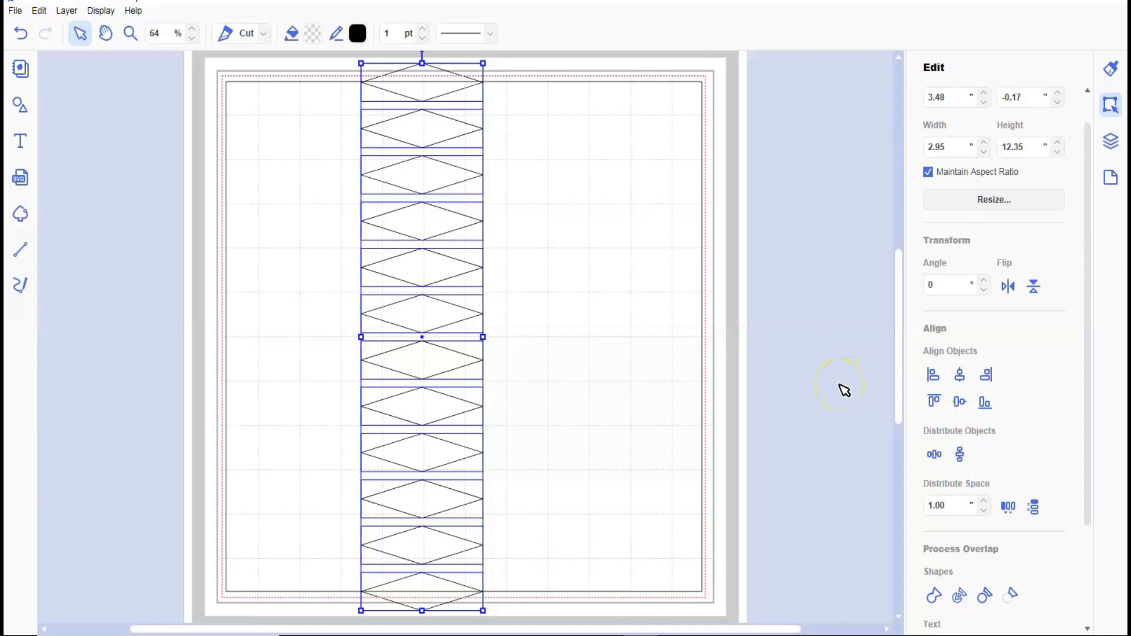
Nudge the column of diamonds left to about X 3.03 inches.
key(Left)
key(Left)
key(Left)
key(Left)
key(Left)
key(Left)
key(Left)
key(Left)
key(Left)
key(Left)
key(Left)
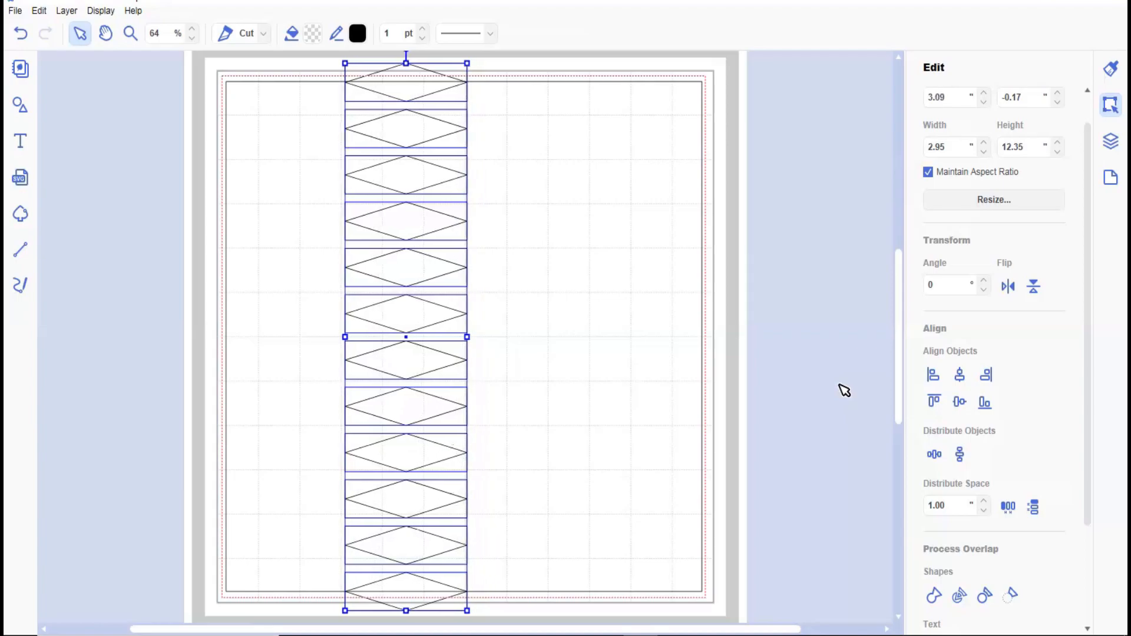
key(Left)
key(Left)
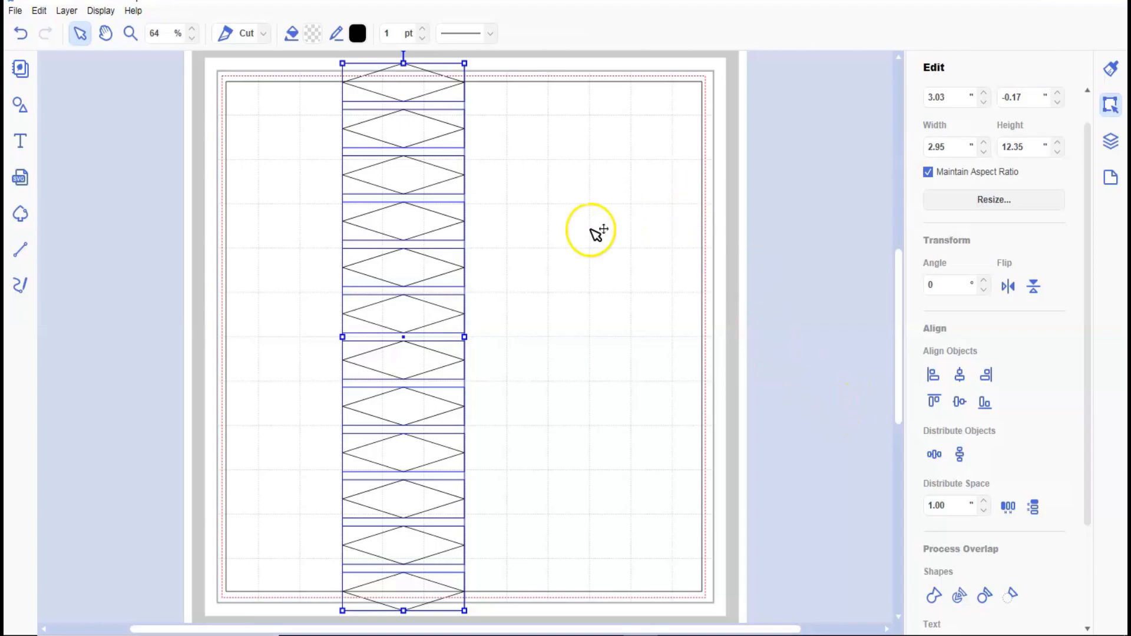
Add the square to the selection and subtract the diamonds from it.
shift+click(599, 234)
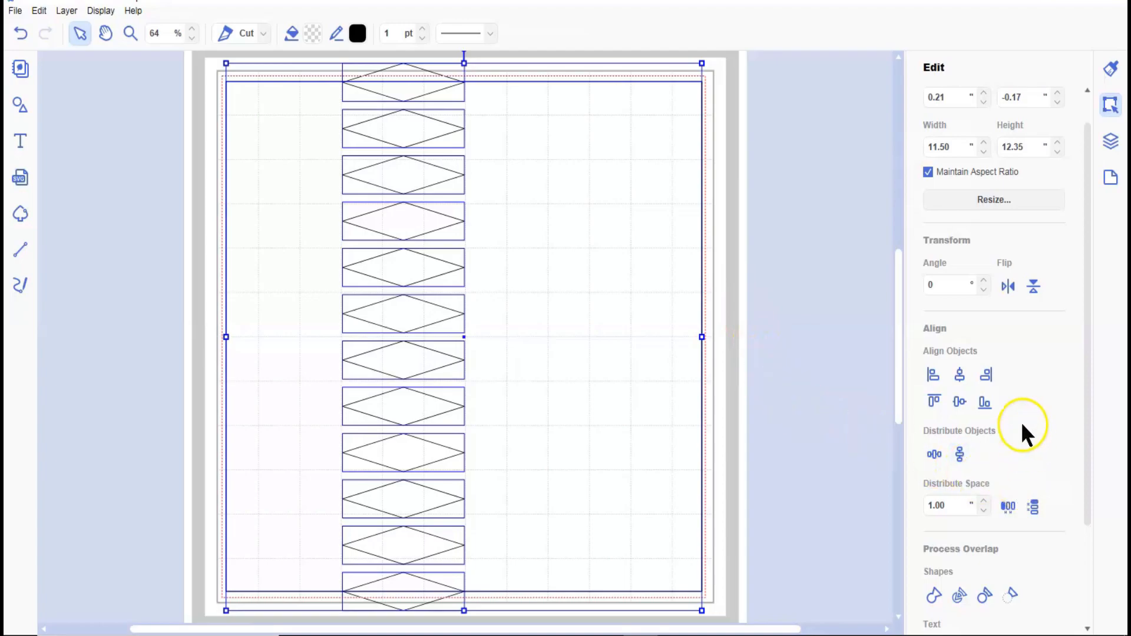
click(1013, 595)
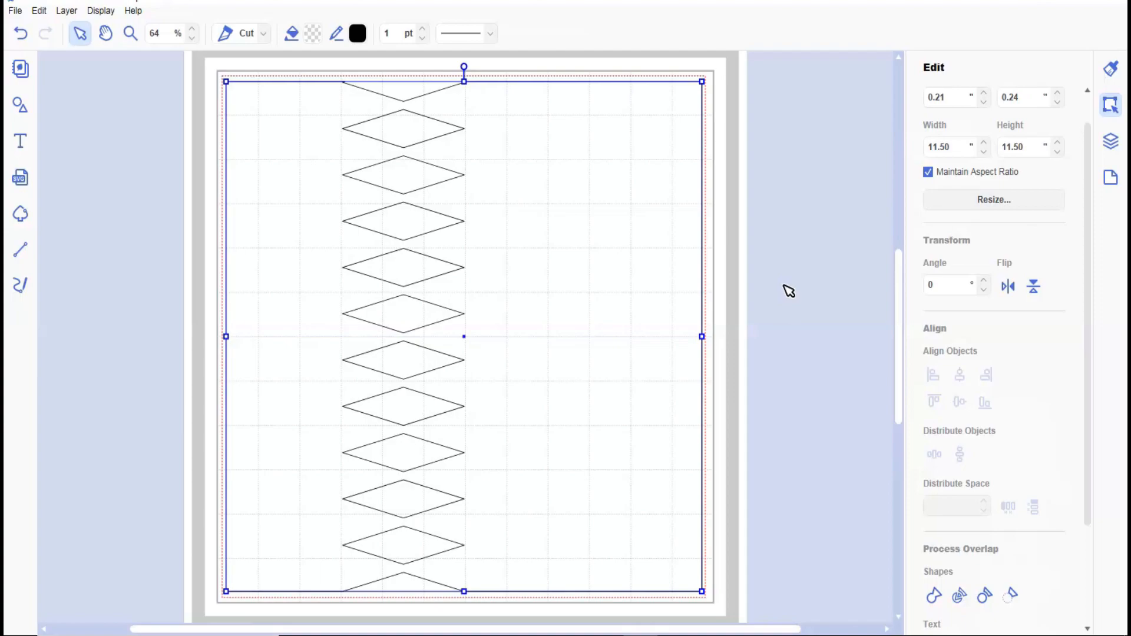
click(781, 294)
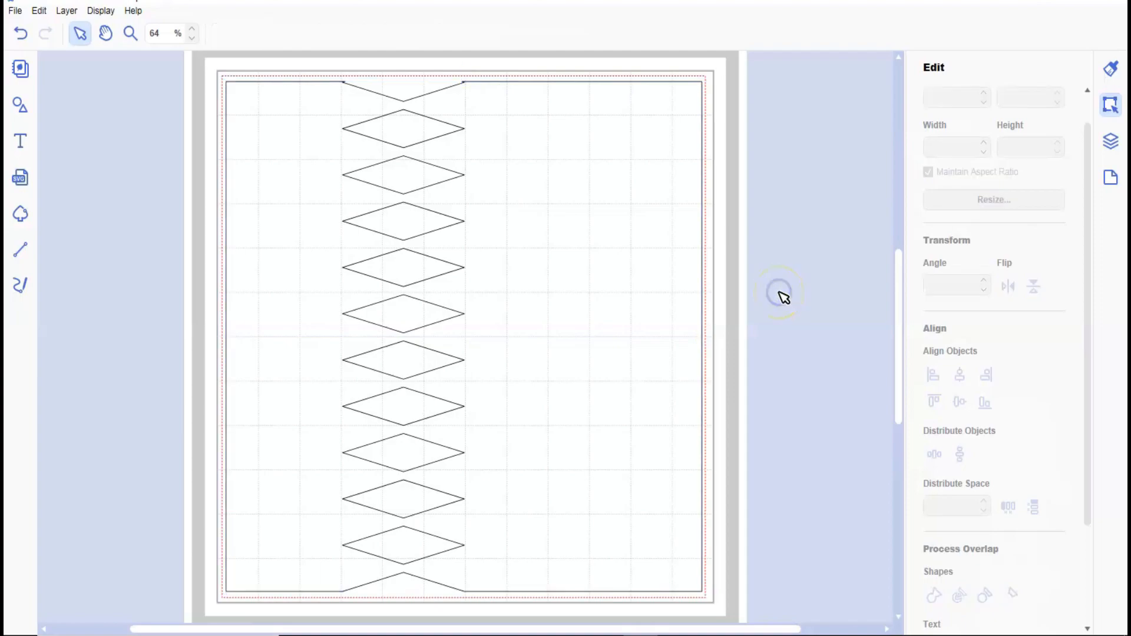
click(478, 240)
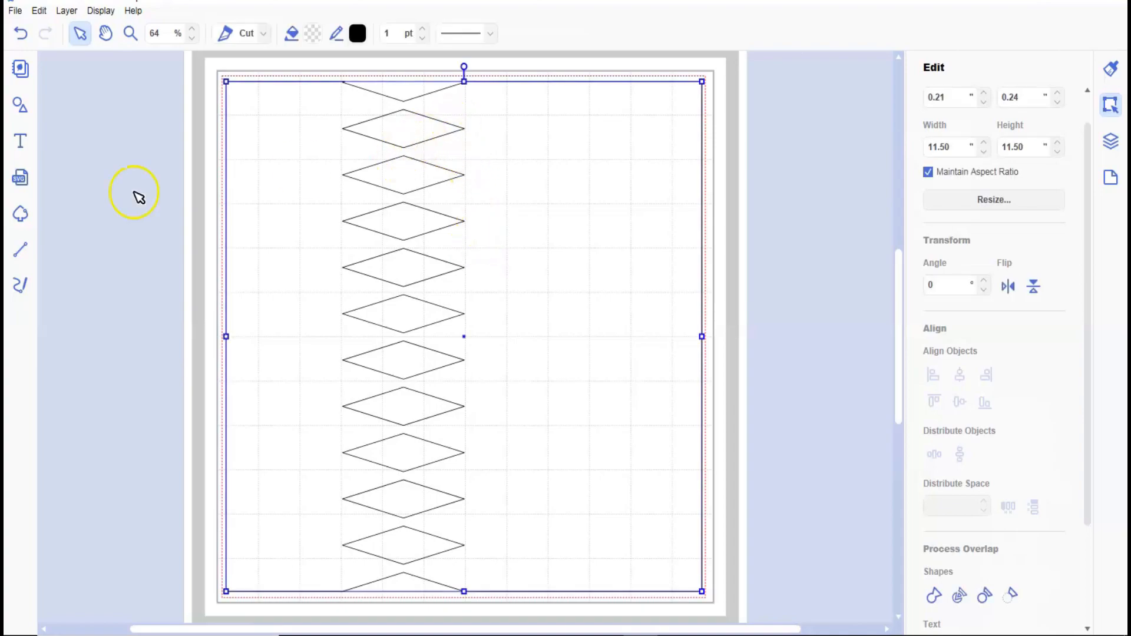
click(33, 260)
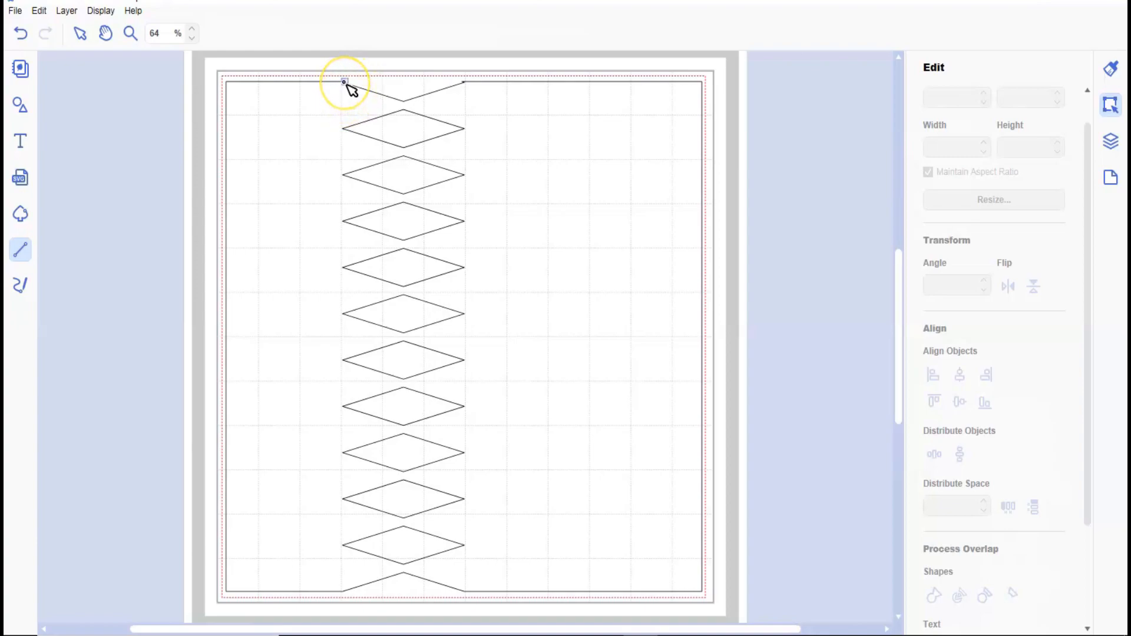
mouse_move(347, 84)
mouse_down()
mouse_move(345, 366)
mouse_move(375, 580)
mouse_move(342, 593)
mouse_up()
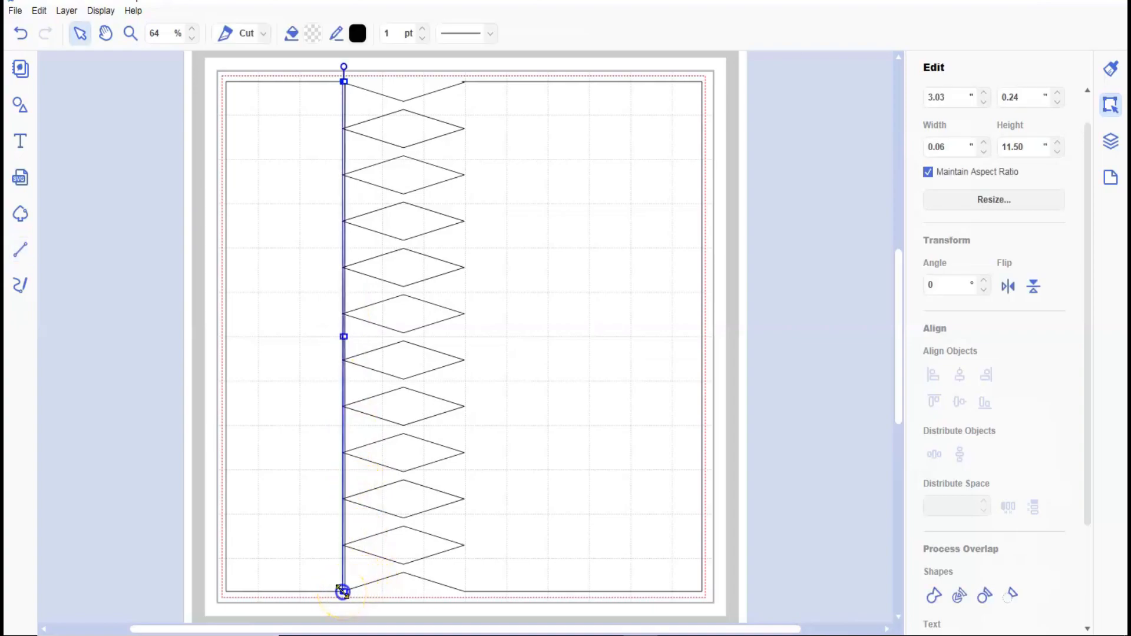
click(21, 34)
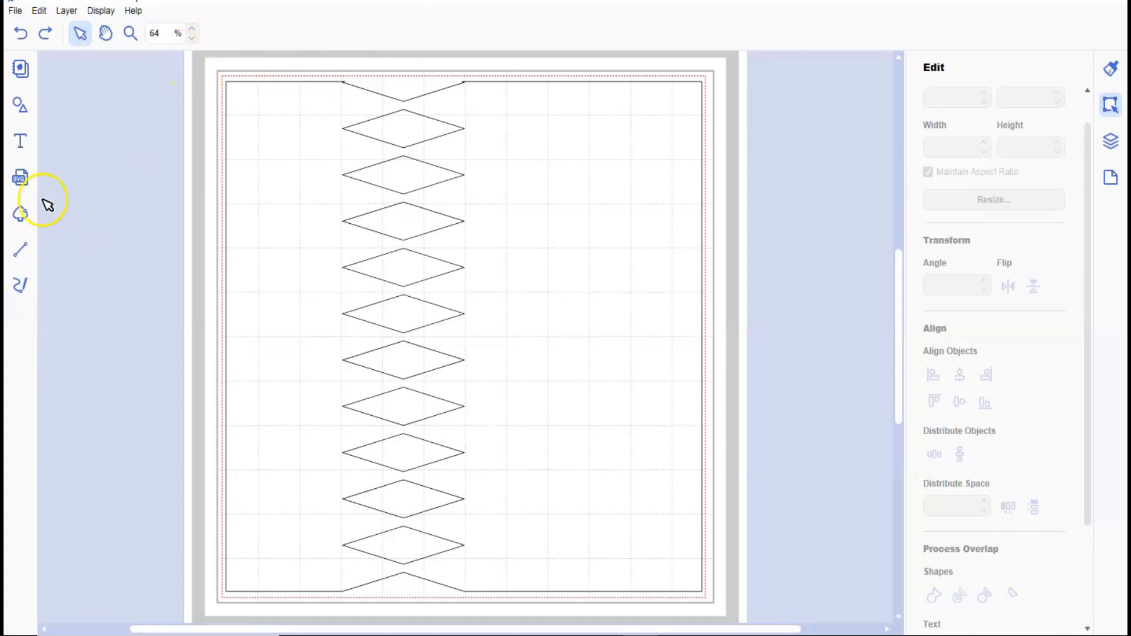
Draw a line about 11.5 inches long down the diamonds' left tips and give it the widely spaced short-dash style.
click(20, 250)
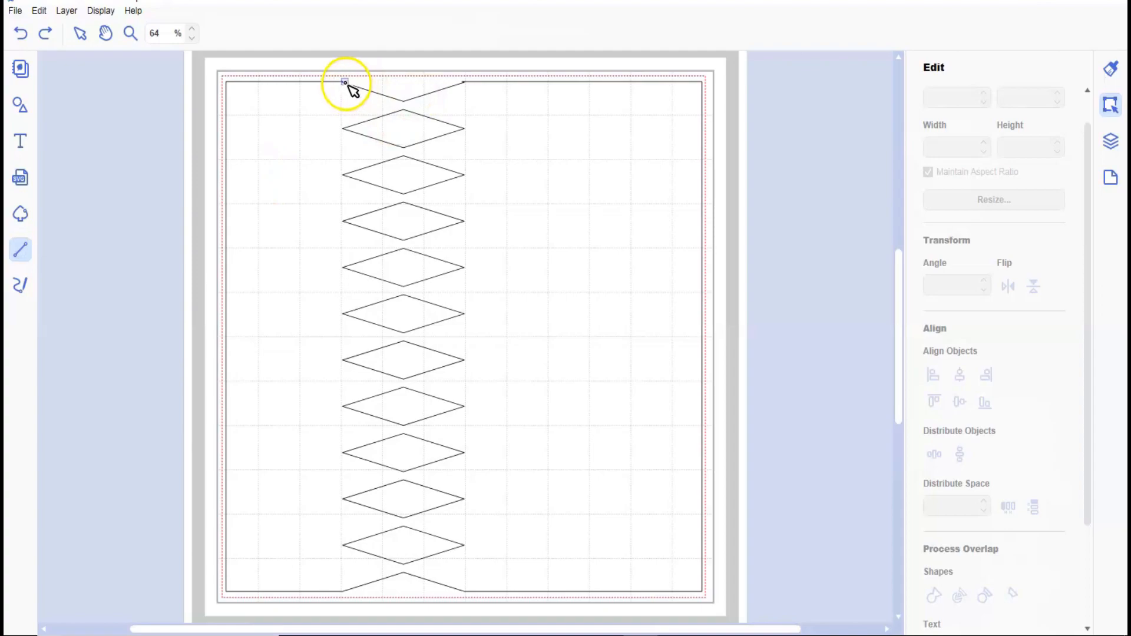
drag(345, 83, 346, 598)
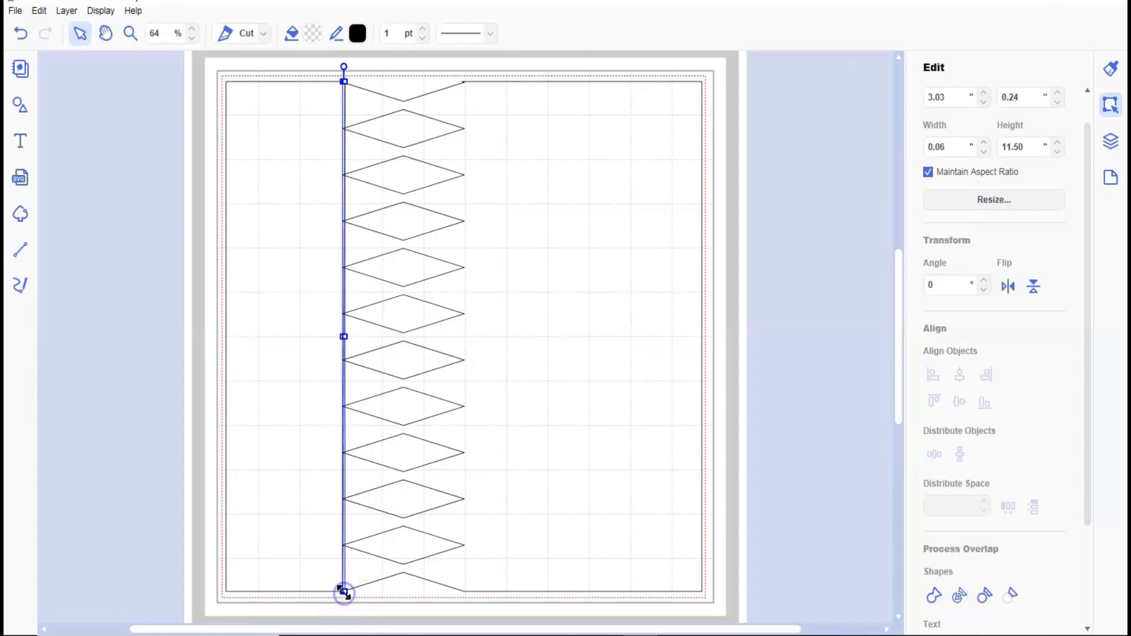
click(465, 34)
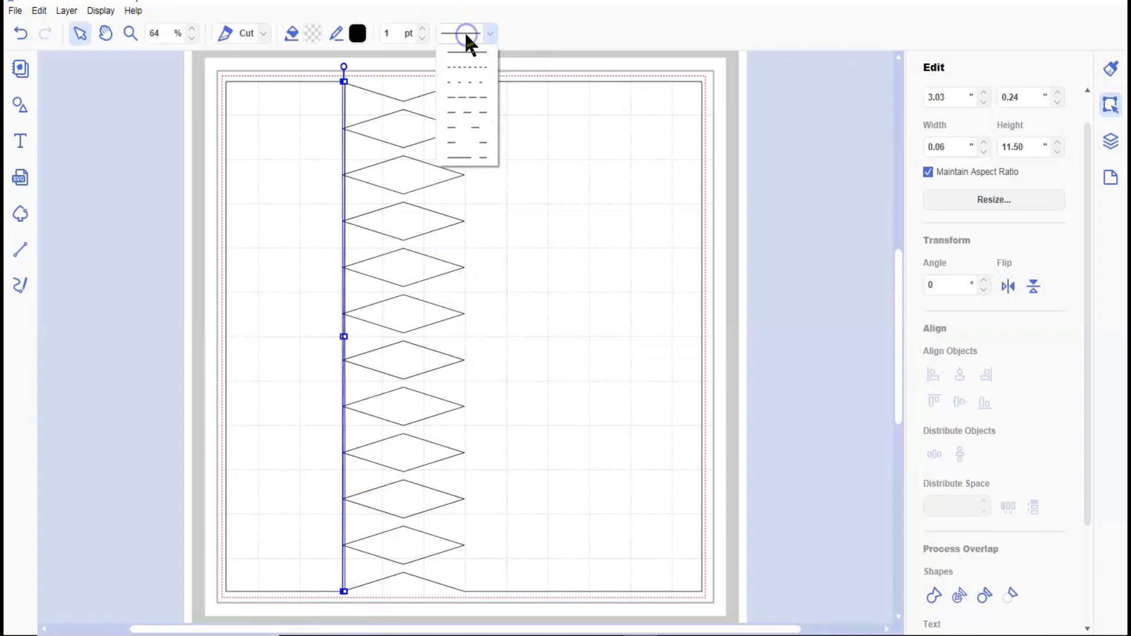
click(464, 81)
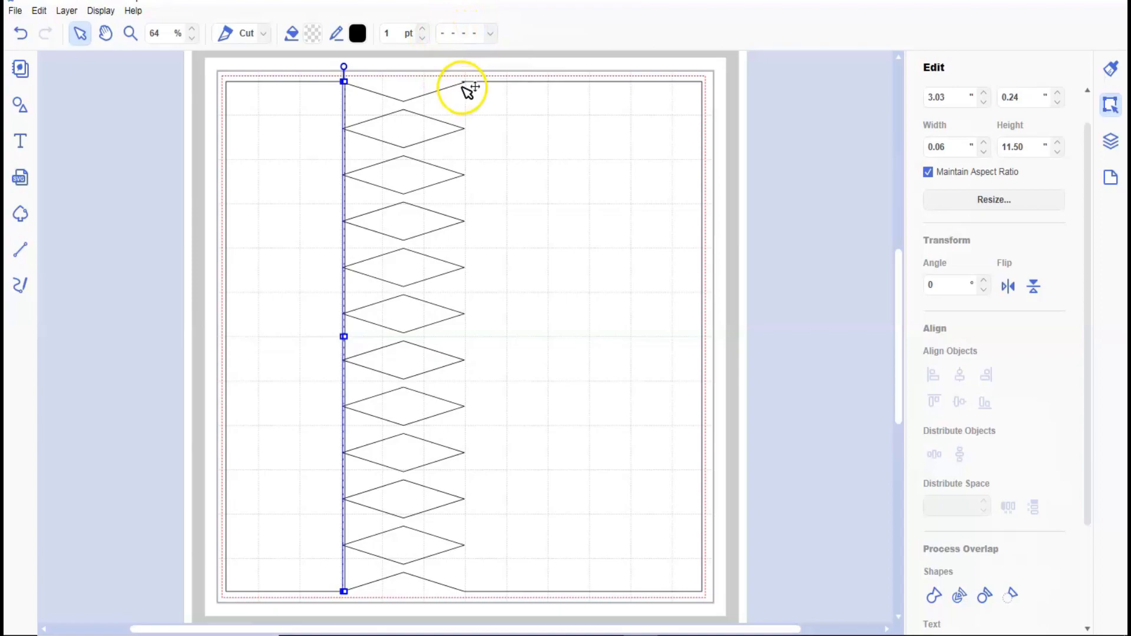
Draw a vertical line about 11.48 inches long down the diamonds' right tips and apply the same widely spaced short-dash style.
click(20, 250)
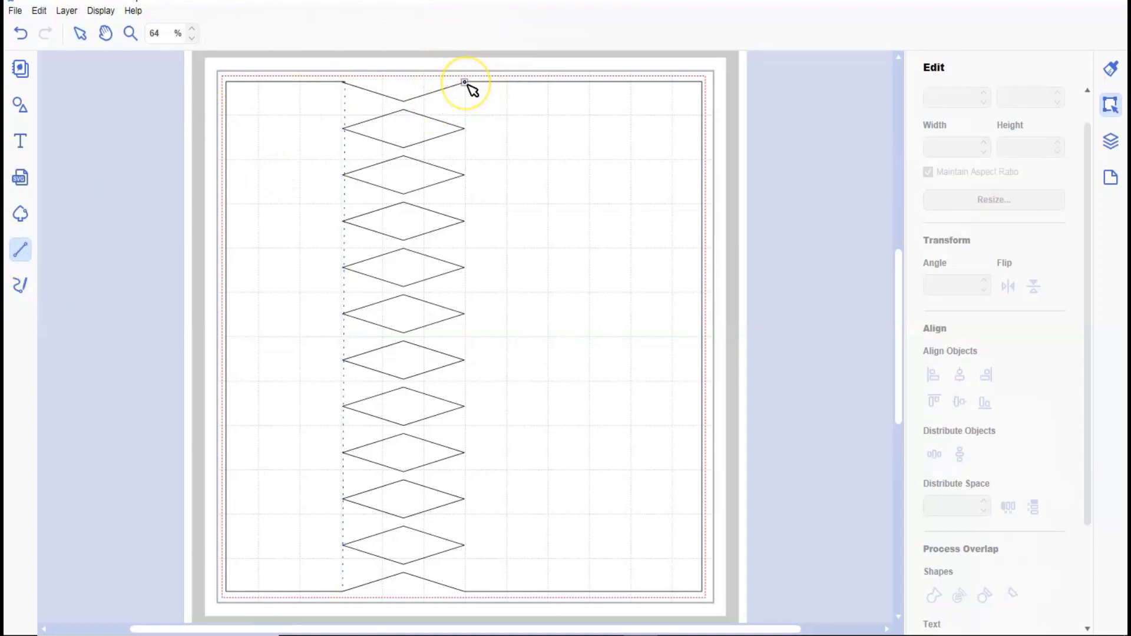
drag(466, 83, 465, 590)
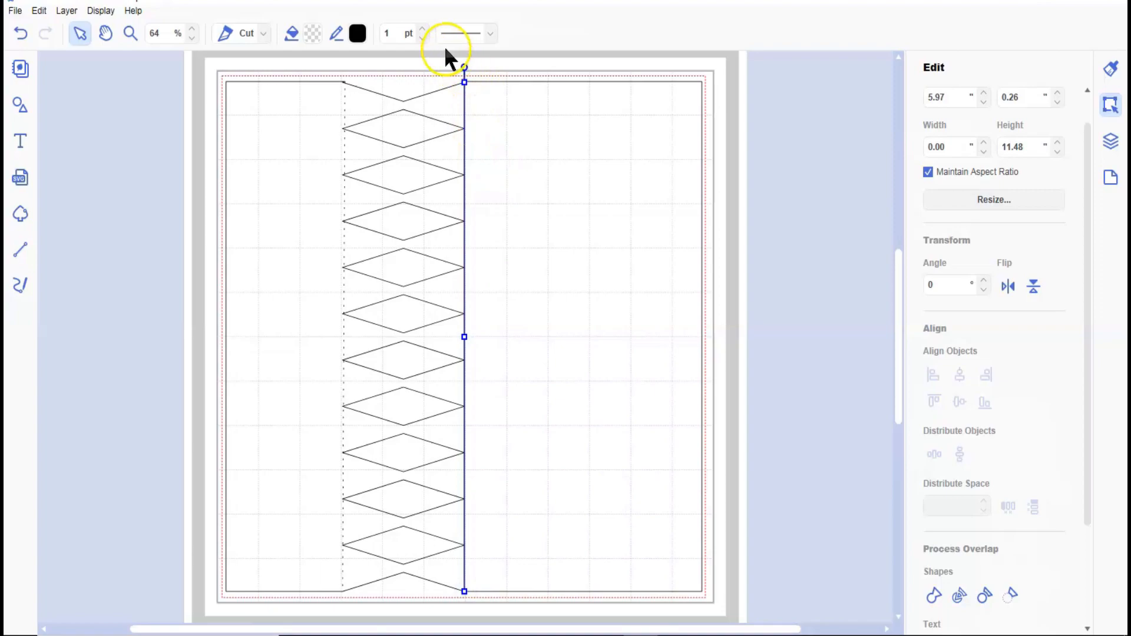
click(470, 35)
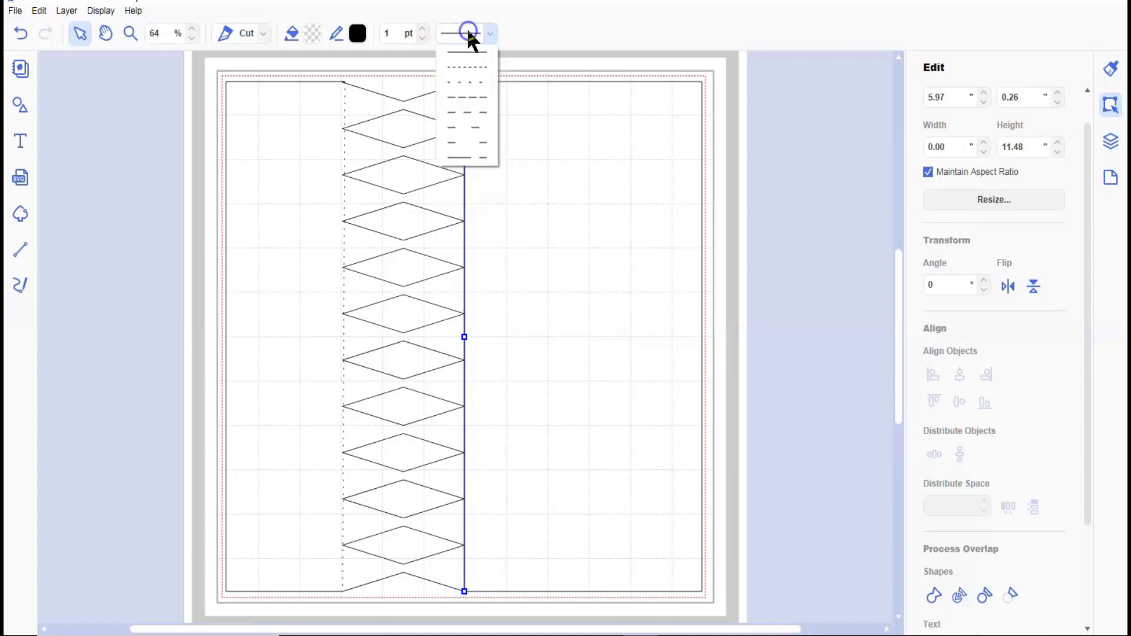
click(463, 83)
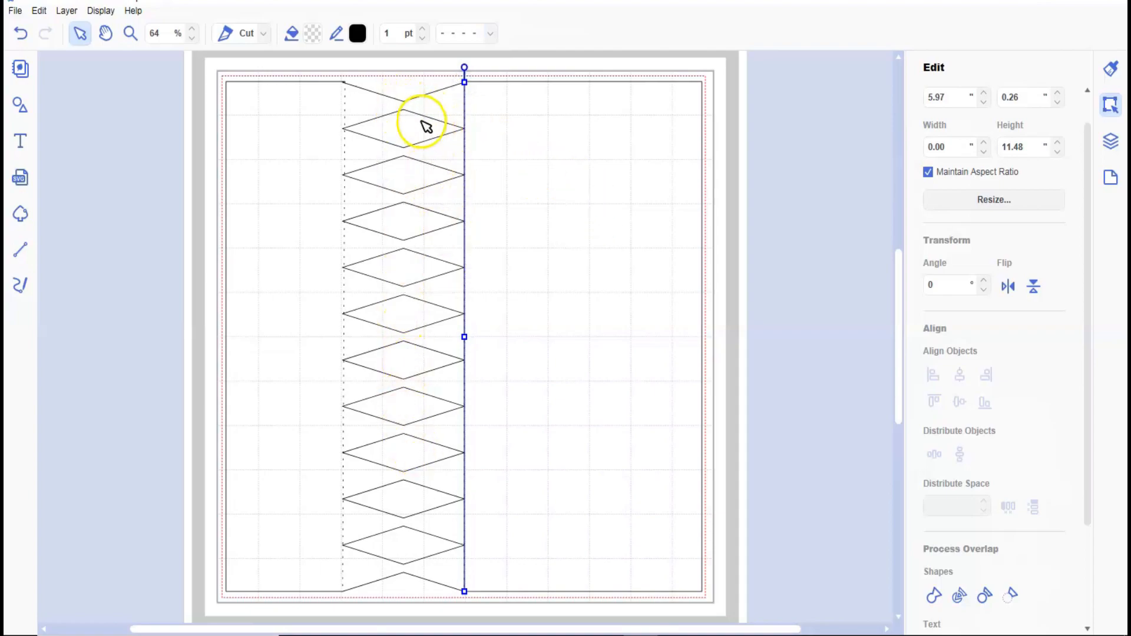
Draw a vertical line about 10.62 inches long through the middle of the diamonds and apply the widely spaced short-dash style.
click(29, 252)
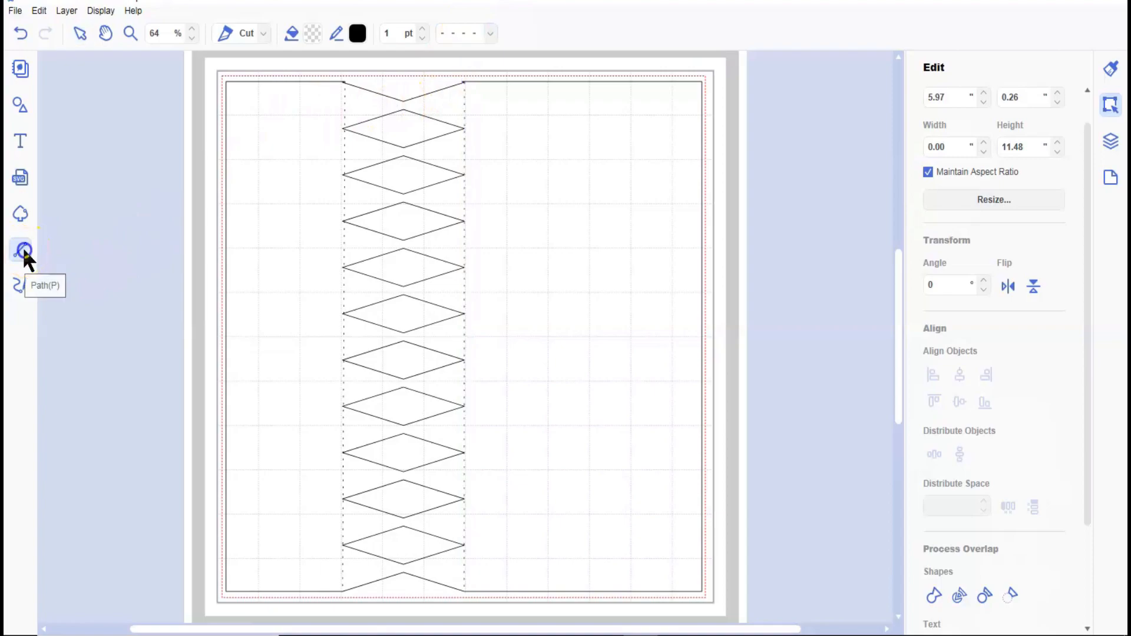
click(404, 102)
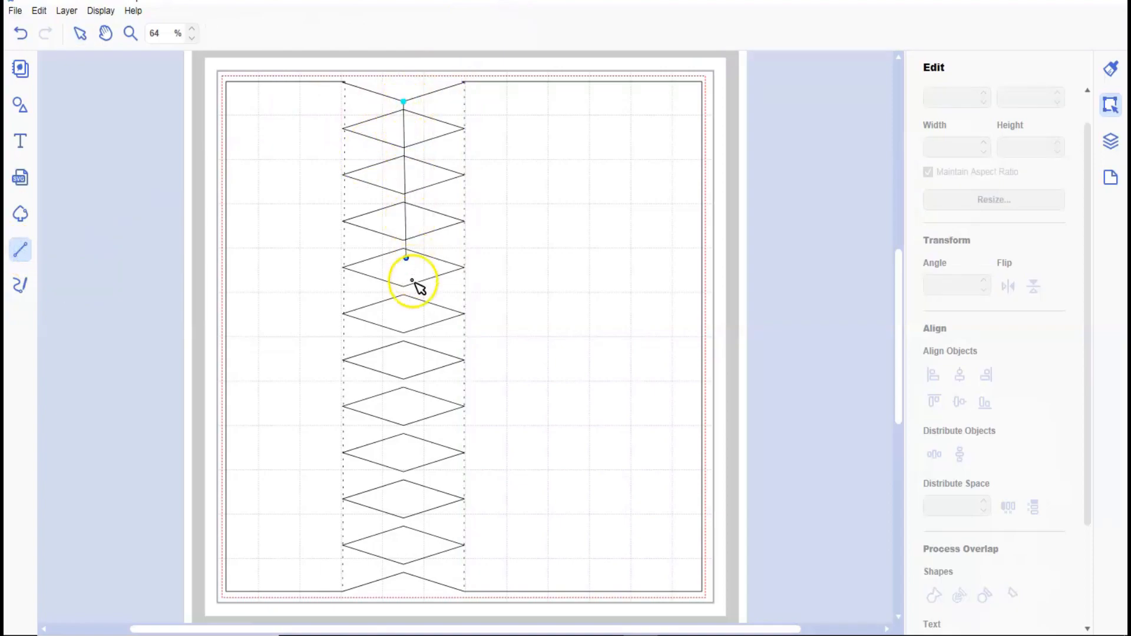
click(406, 580)
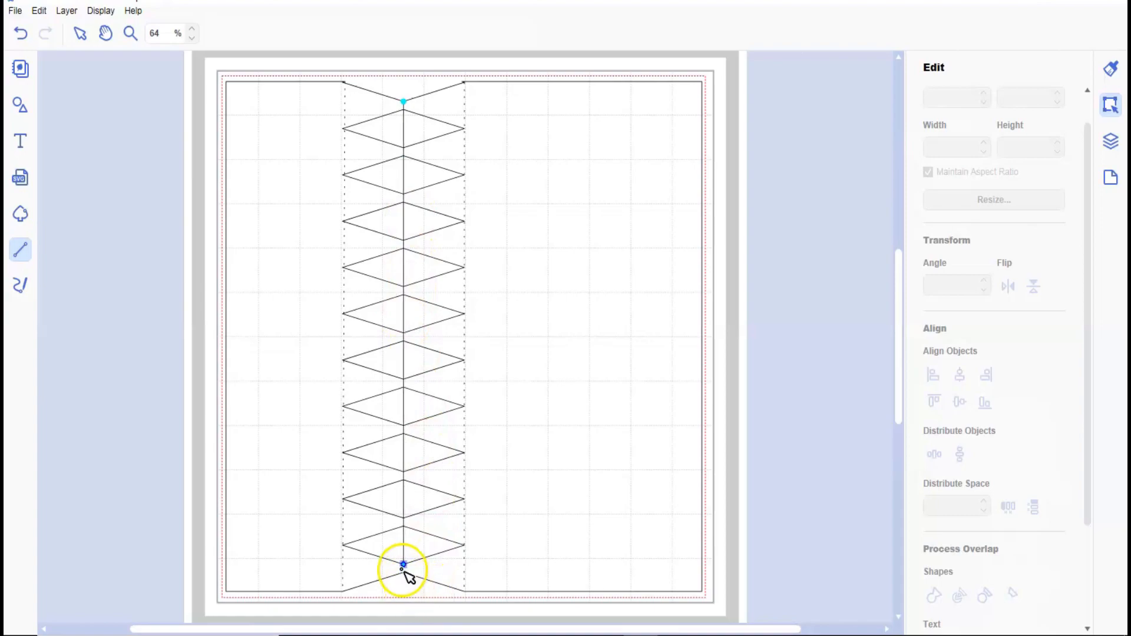
click(404, 573)
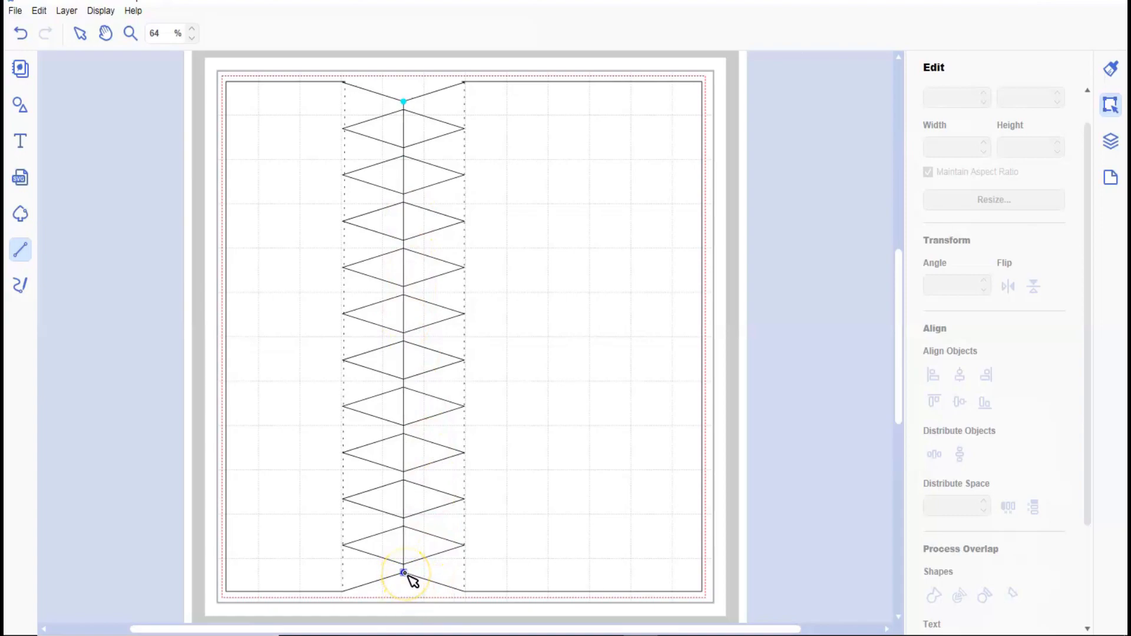
double_click(404, 572)
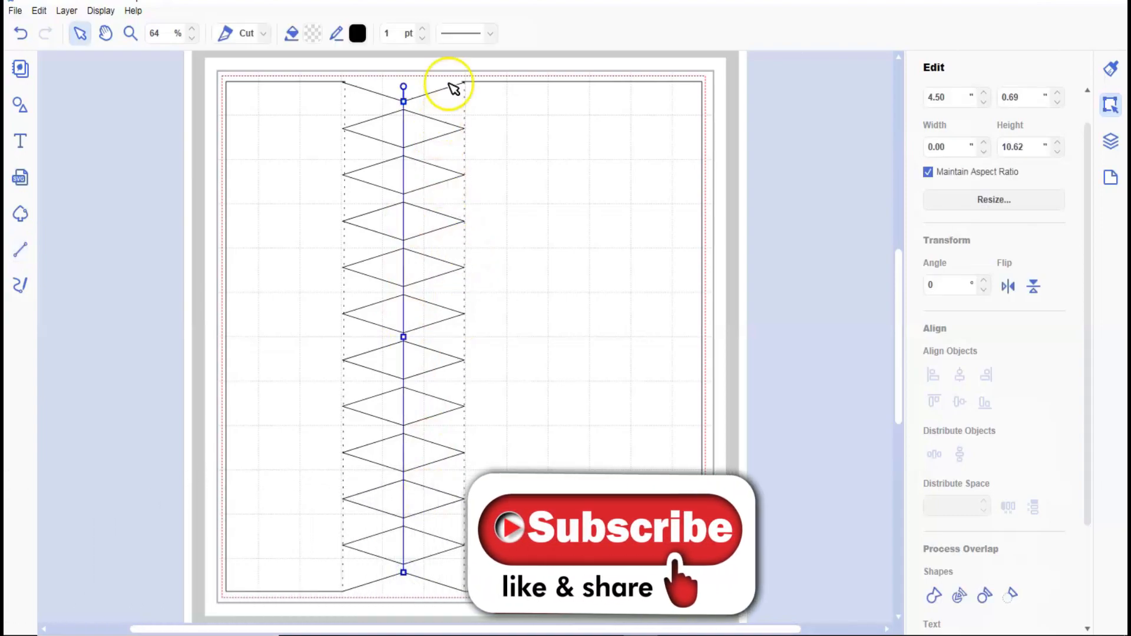
click(463, 33)
click(465, 86)
click(555, 66)
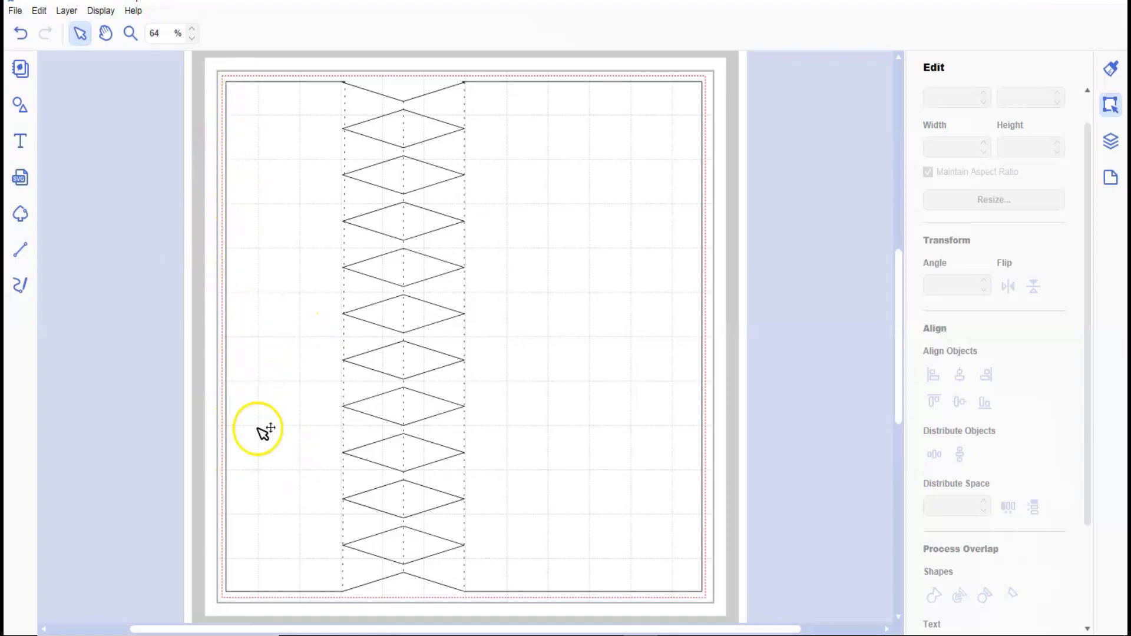
Add a scalloped-edge rectangle, move it partly off the page beside the square, and set its width to 11.5 inches with proportions kept.
click(20, 105)
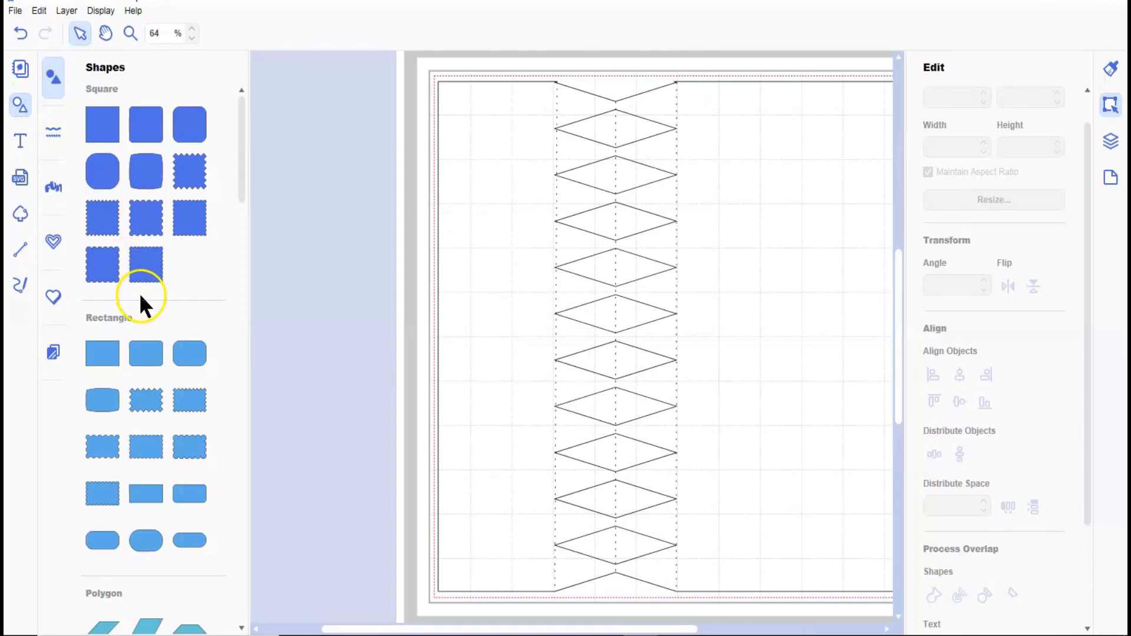
click(202, 446)
click(19, 107)
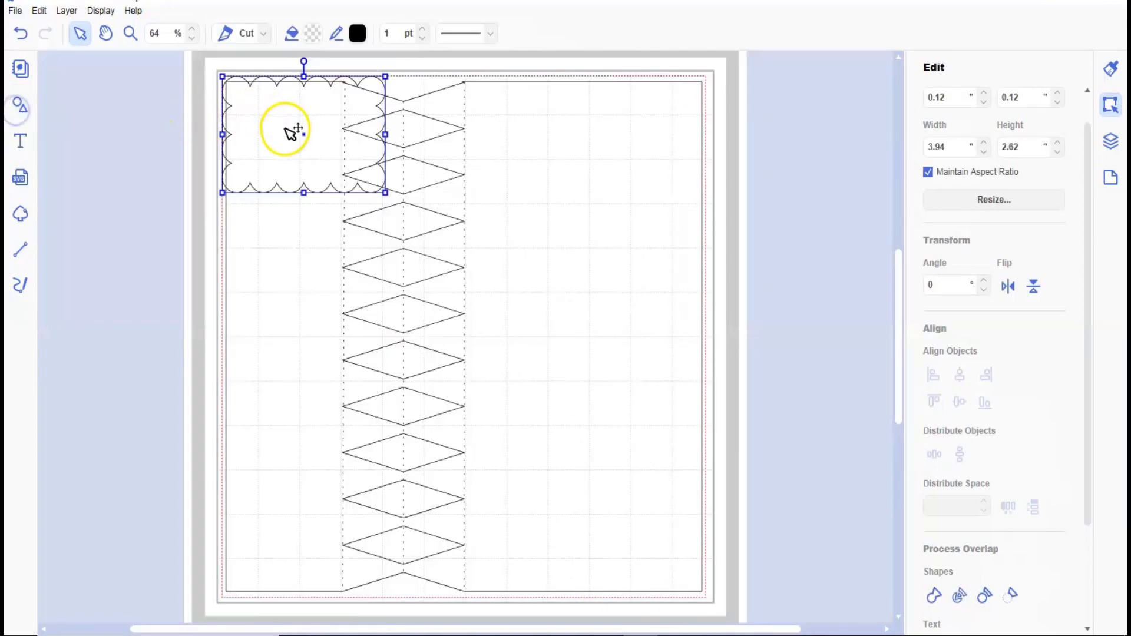
drag(299, 156, 177, 197)
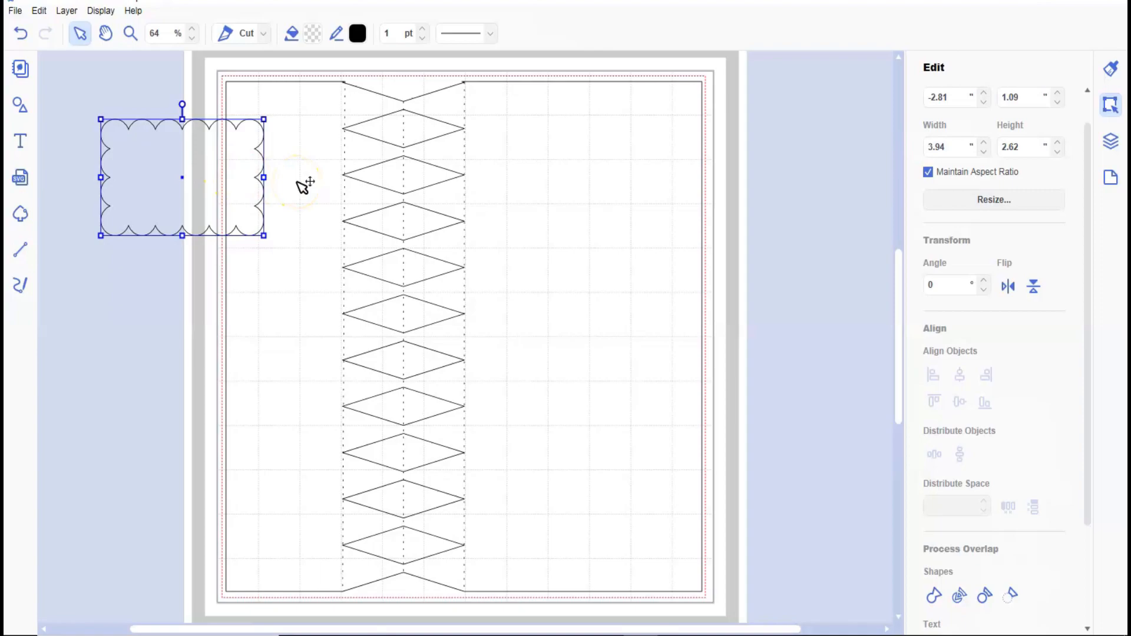
double_click(929, 147)
key(Return)
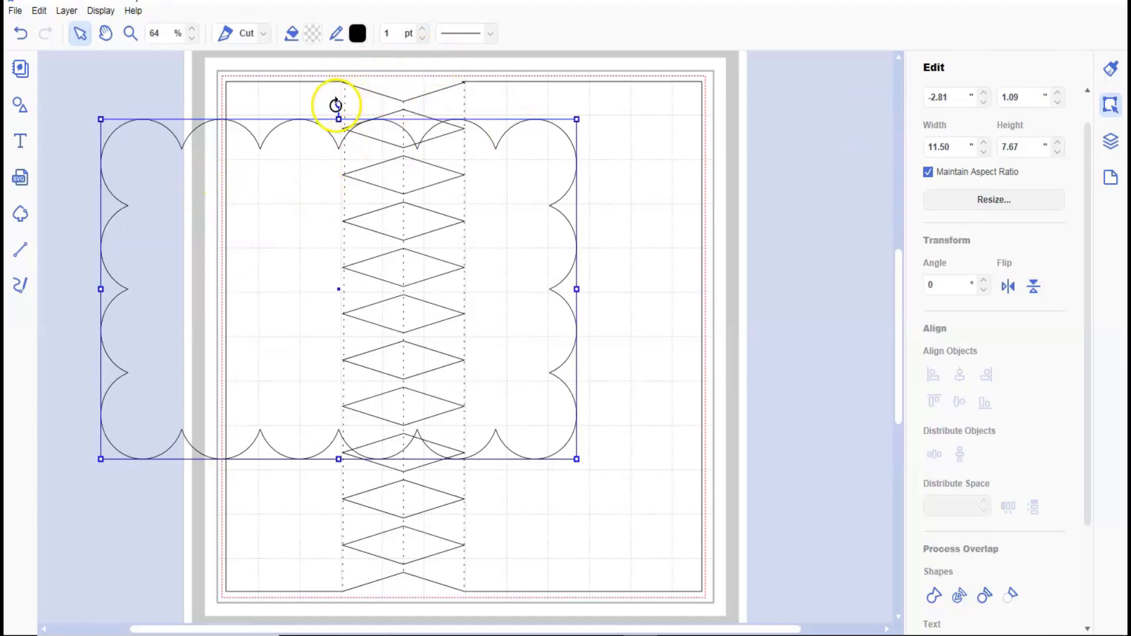
Rotate the scalloped rectangle 90 degrees, set its width to 5.75 inches, and move it over the square's upper-left corner.
drag(339, 103, 282, 288)
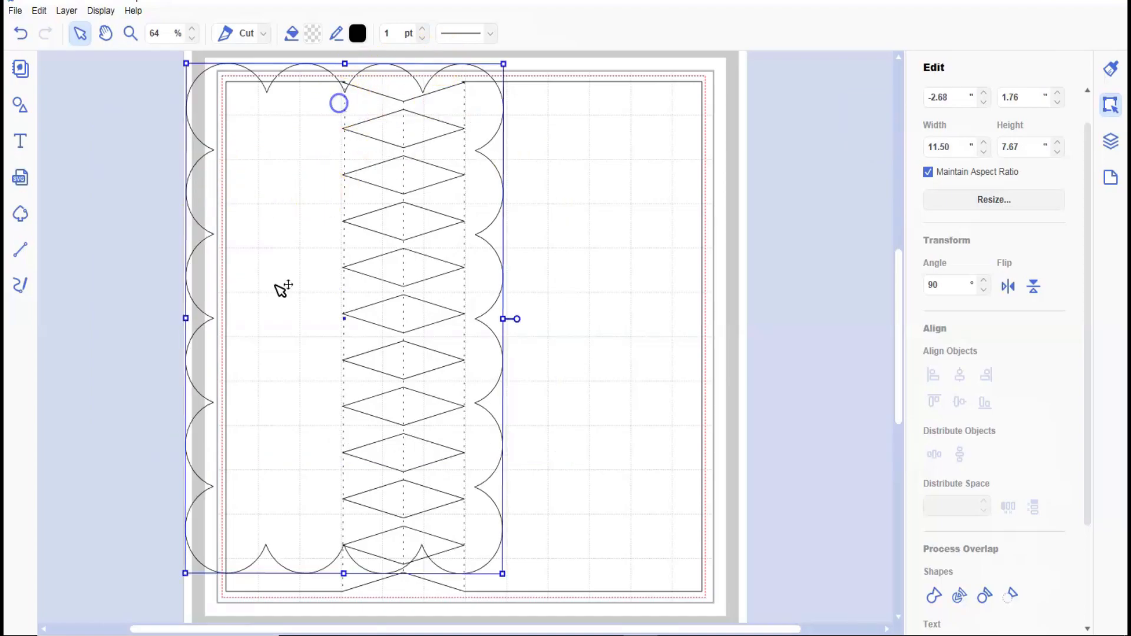
double_click(953, 145)
text(5.75)
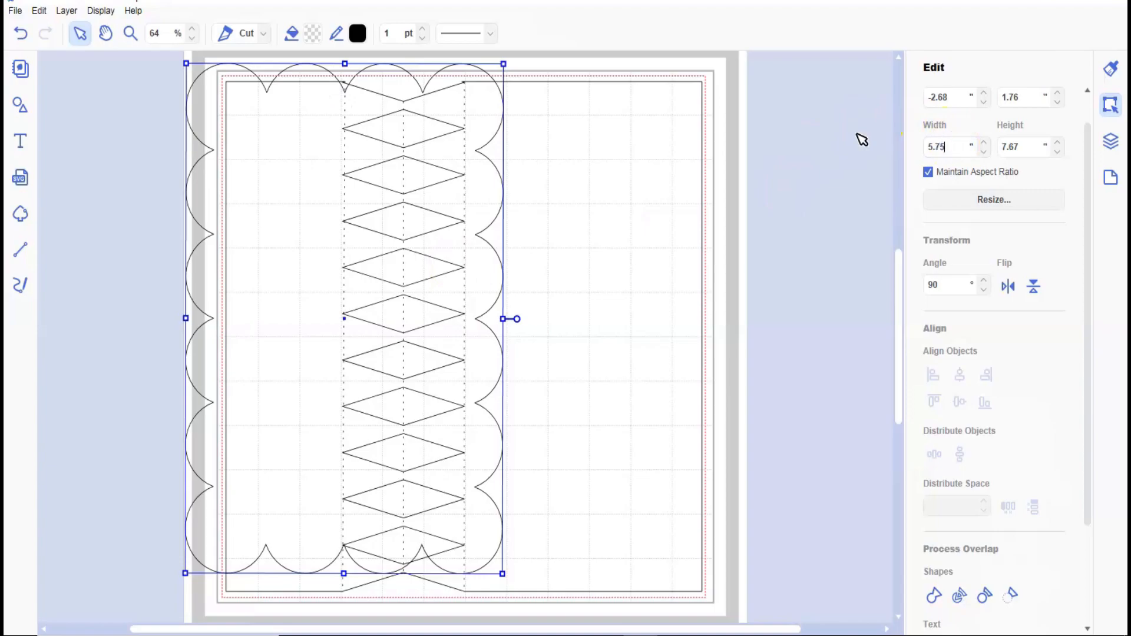
key(Return)
drag(459, 169, 346, 178)
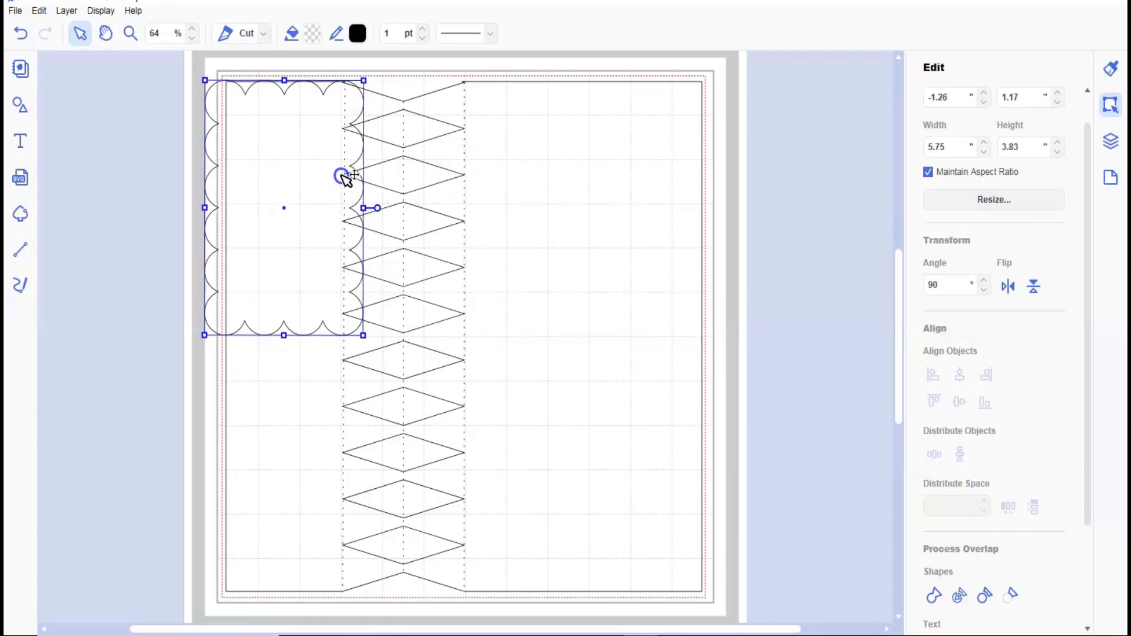
Duplicate the scalloped rectangle and place the copy below the original so their end scallops overlap.
click(65, 10)
click(94, 26)
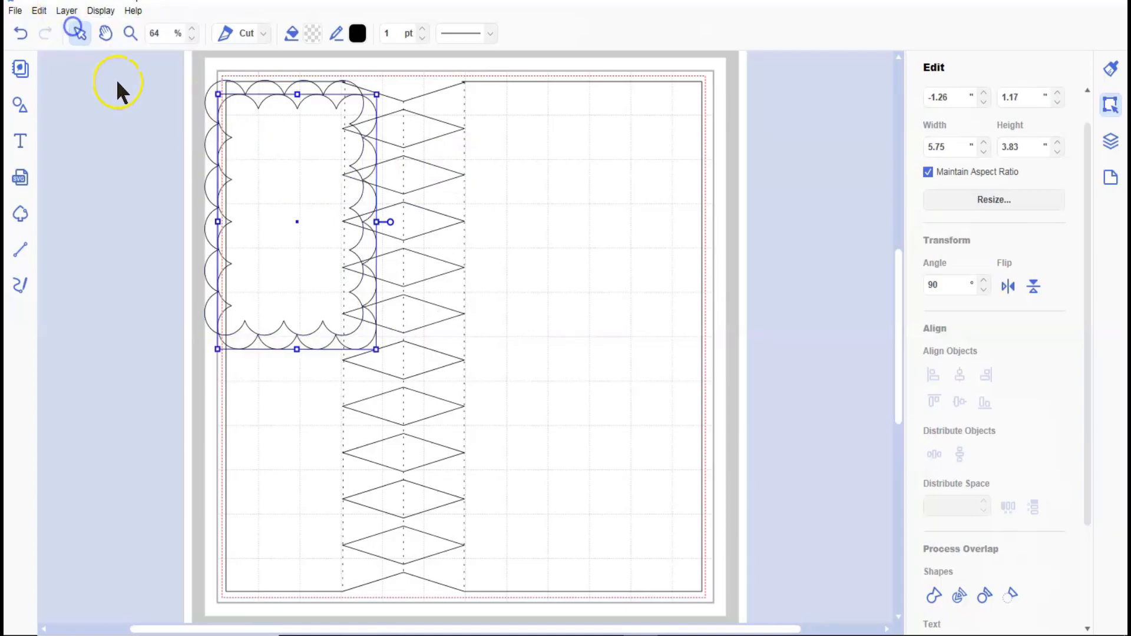
drag(303, 208, 290, 401)
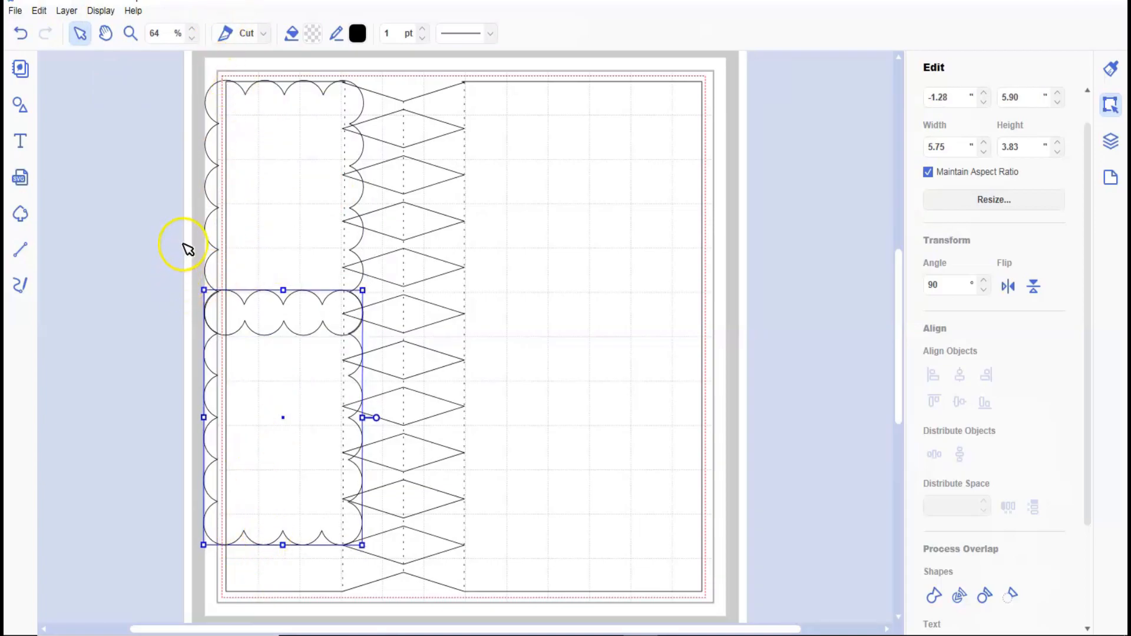
Nudge the lower scalloped rectangle to X -1.27 and Y 5.93 inches so its overlapping corner scallop matches the upper one.
drag(183, 244, 232, 341)
click(126, 250)
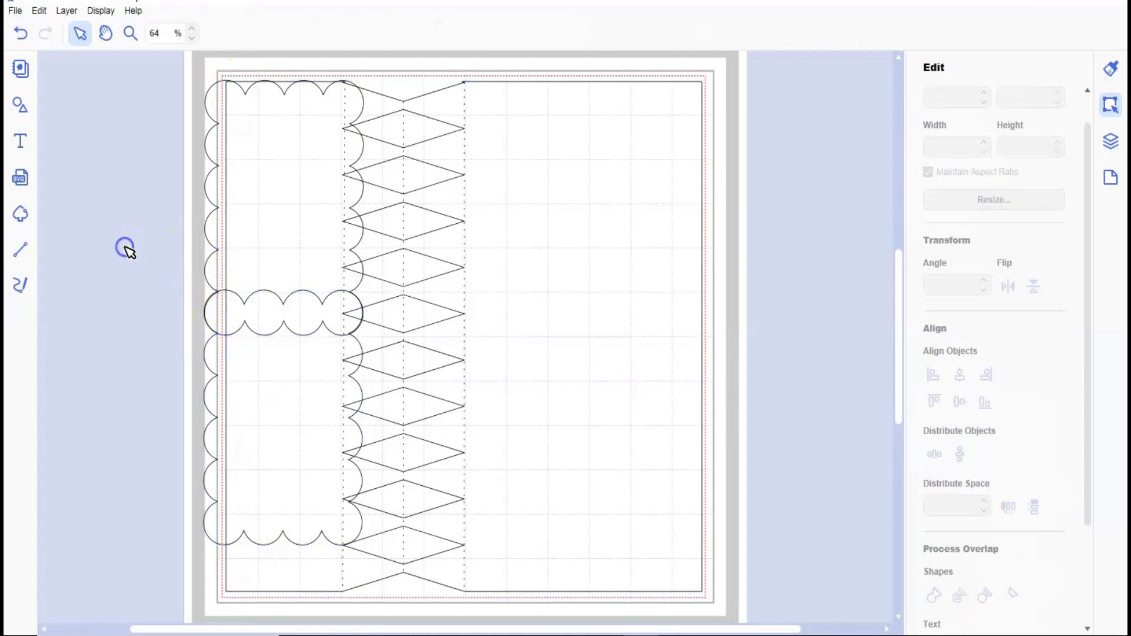
click(130, 33)
drag(190, 257, 225, 348)
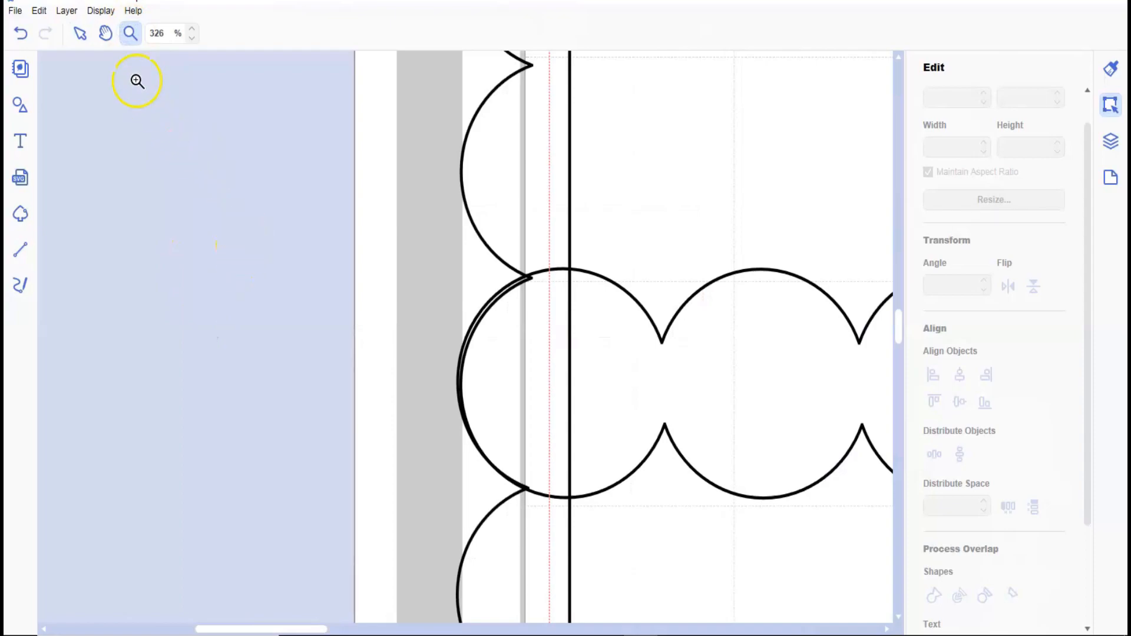
click(80, 33)
drag(450, 268, 516, 331)
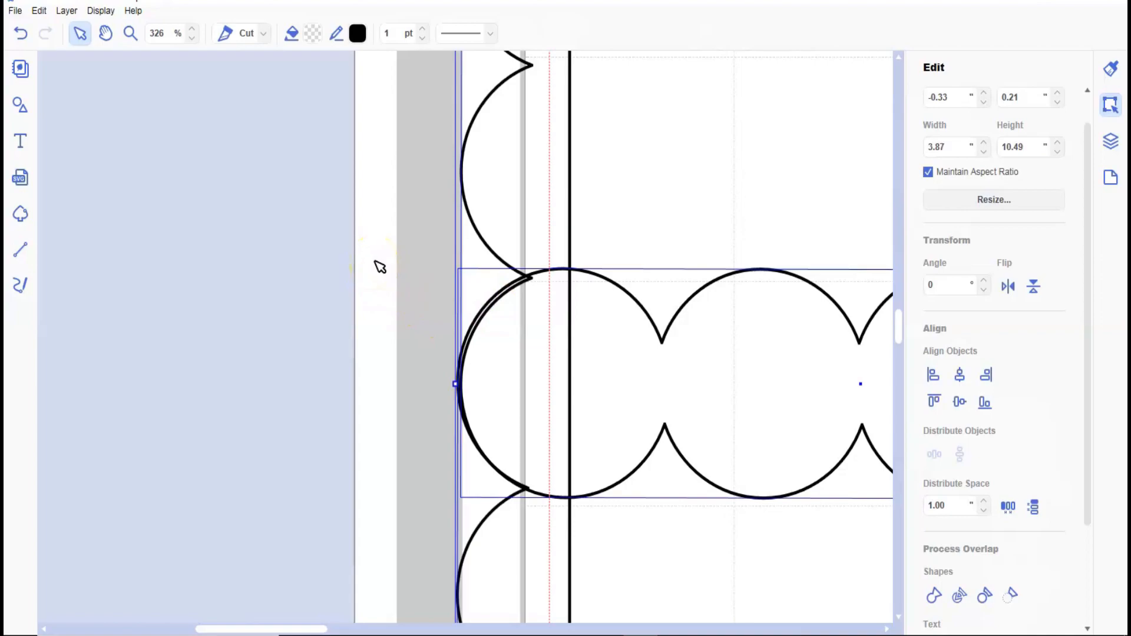
key(Down)
click(389, 245)
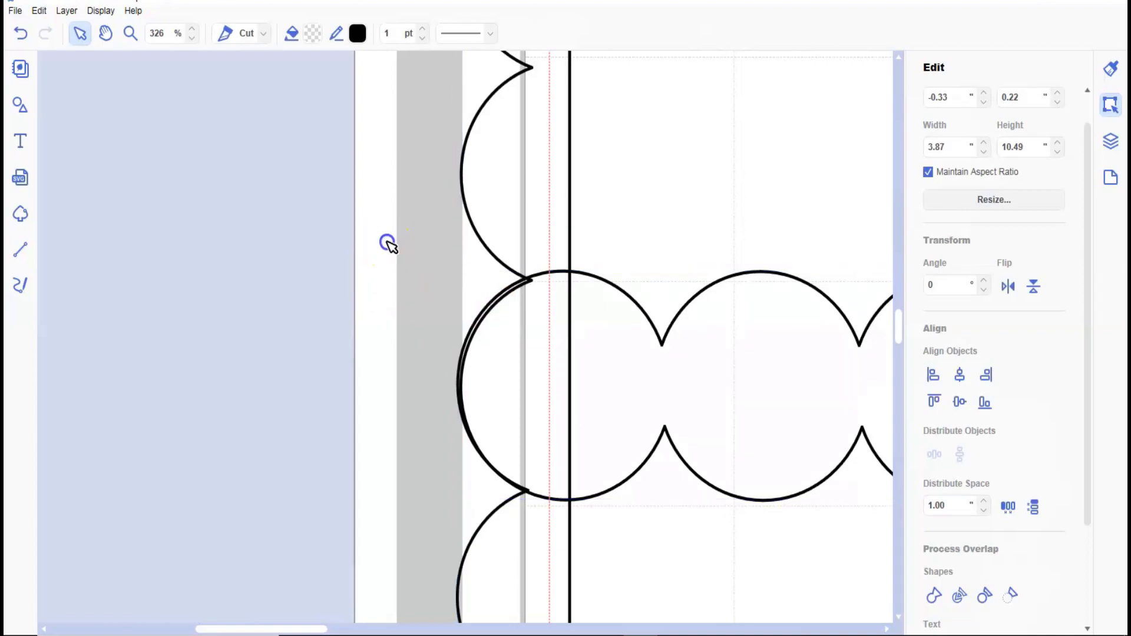
click(504, 556)
key(Down)
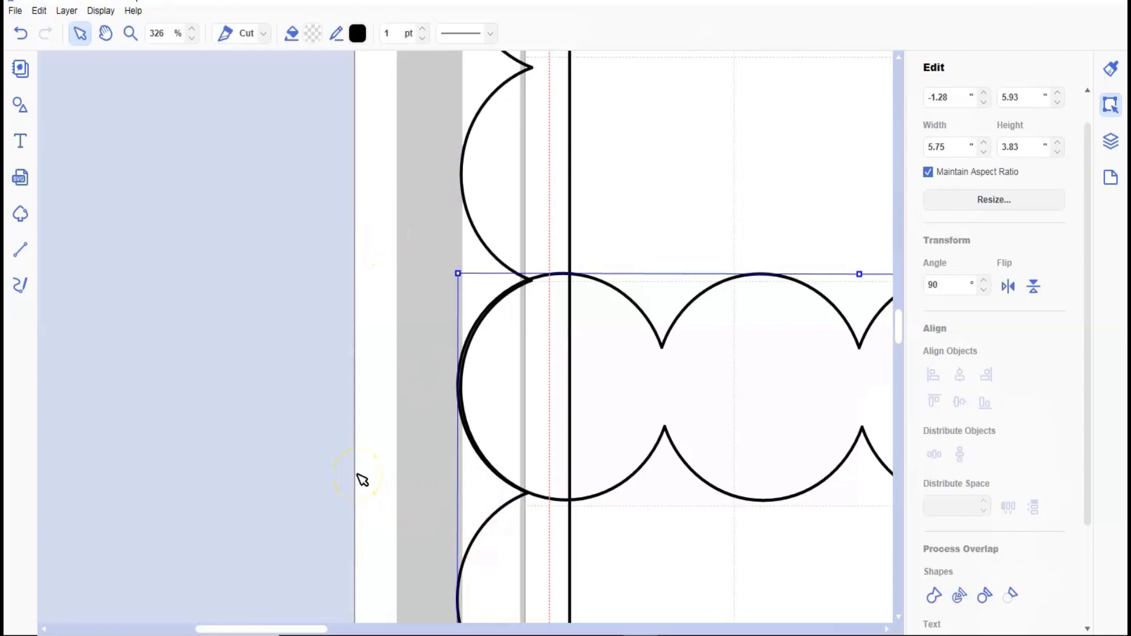
key(Right)
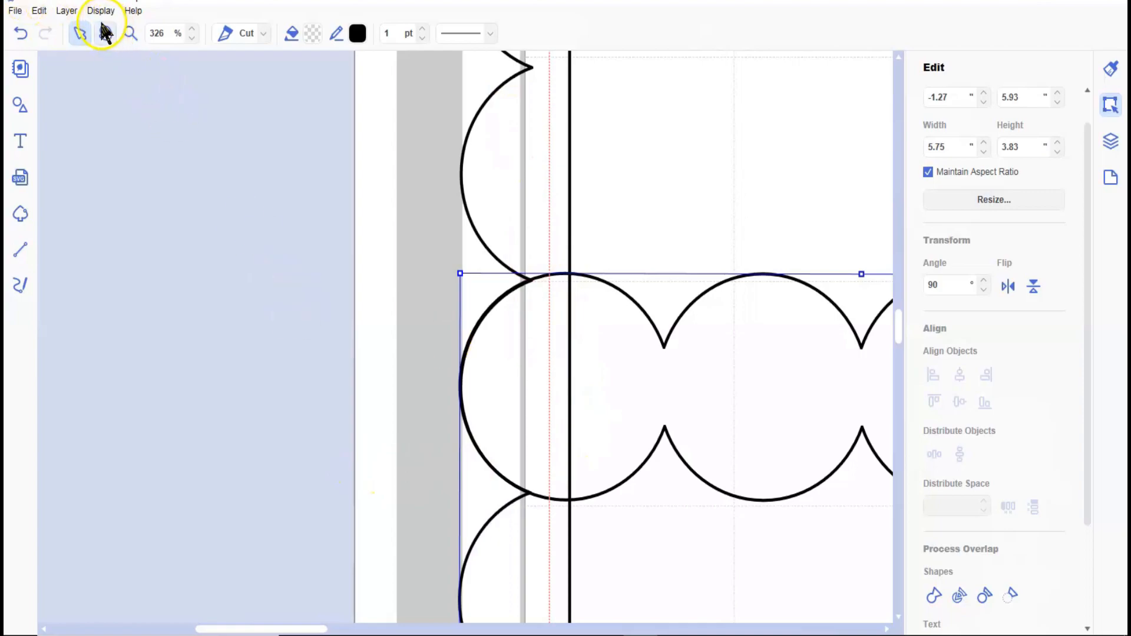
Select both scalloped rectangles and weld them into one tall scalloped frame.
click(73, 10)
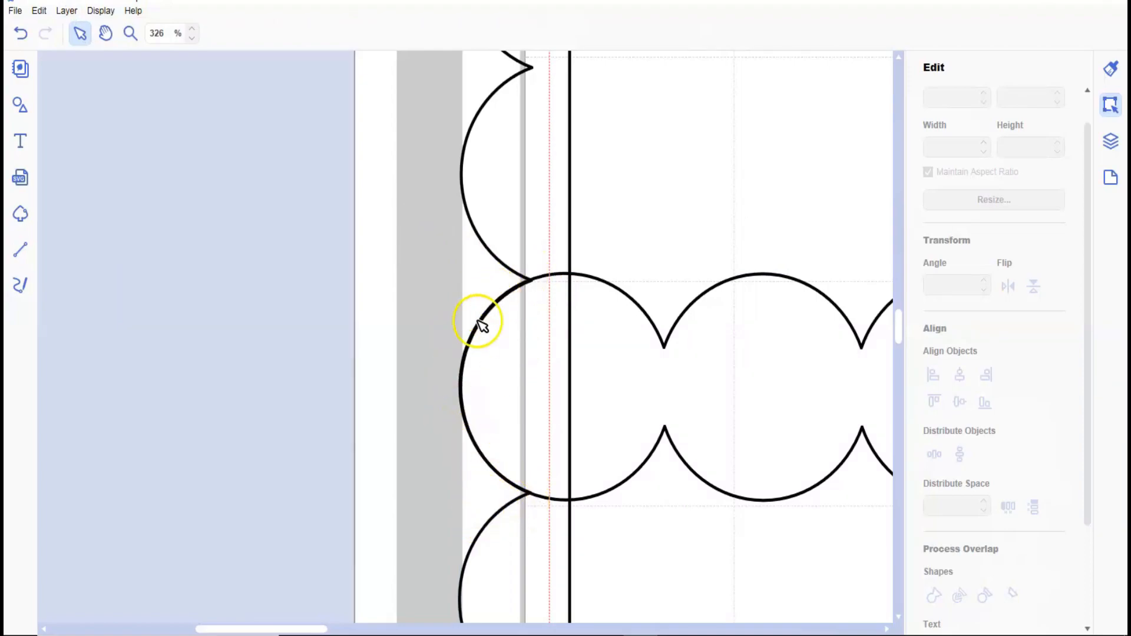
click(100, 10)
click(153, 60)
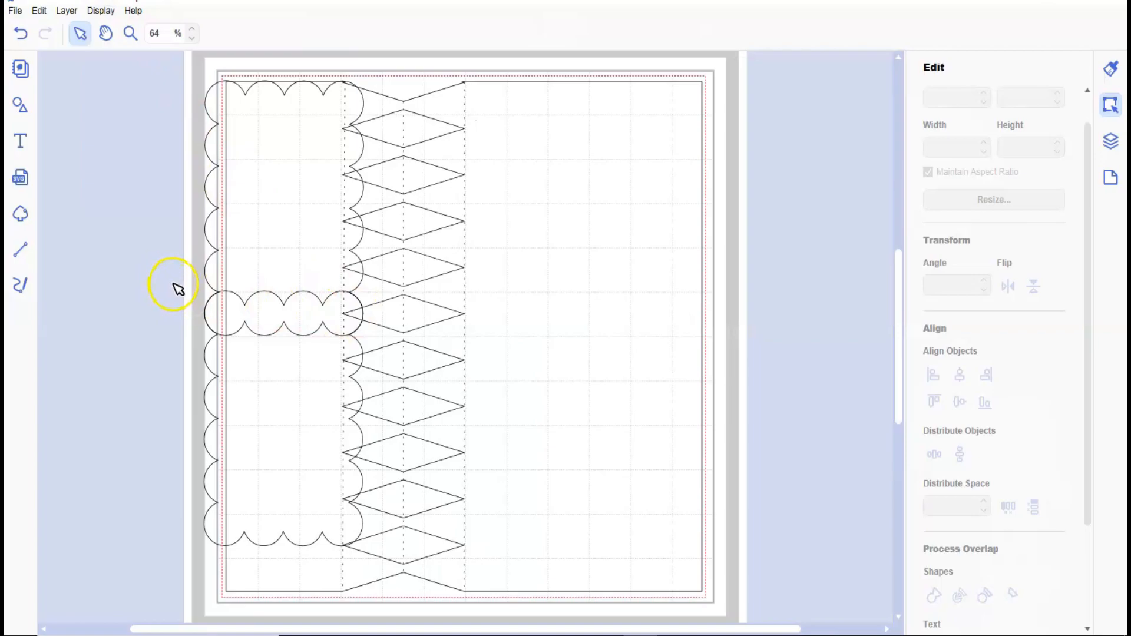
drag(192, 268, 204, 309)
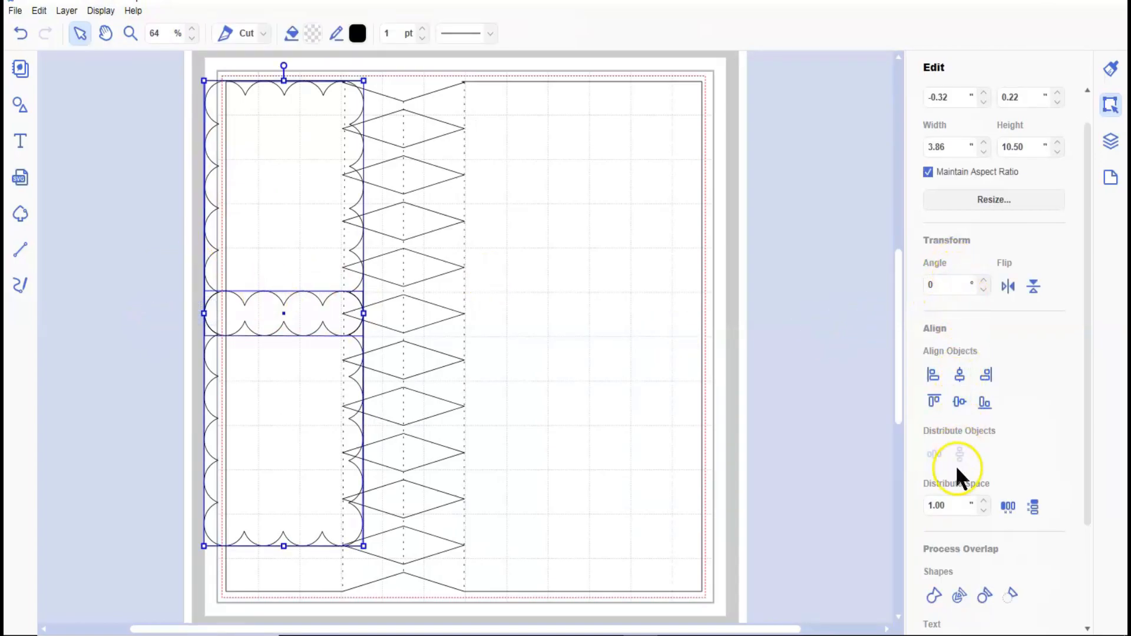
click(931, 591)
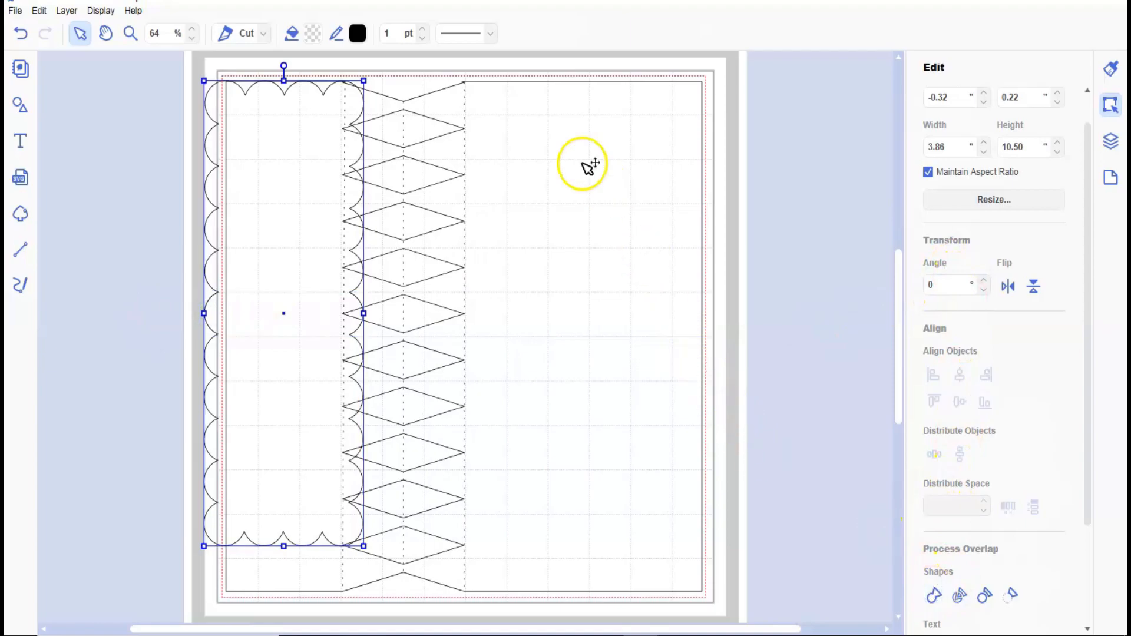
Align the scalloped frame with the square's top edge at about X -0.18 inches and stretch it to about 11.48 inches high.
click(259, 260)
drag(259, 259, 265, 260)
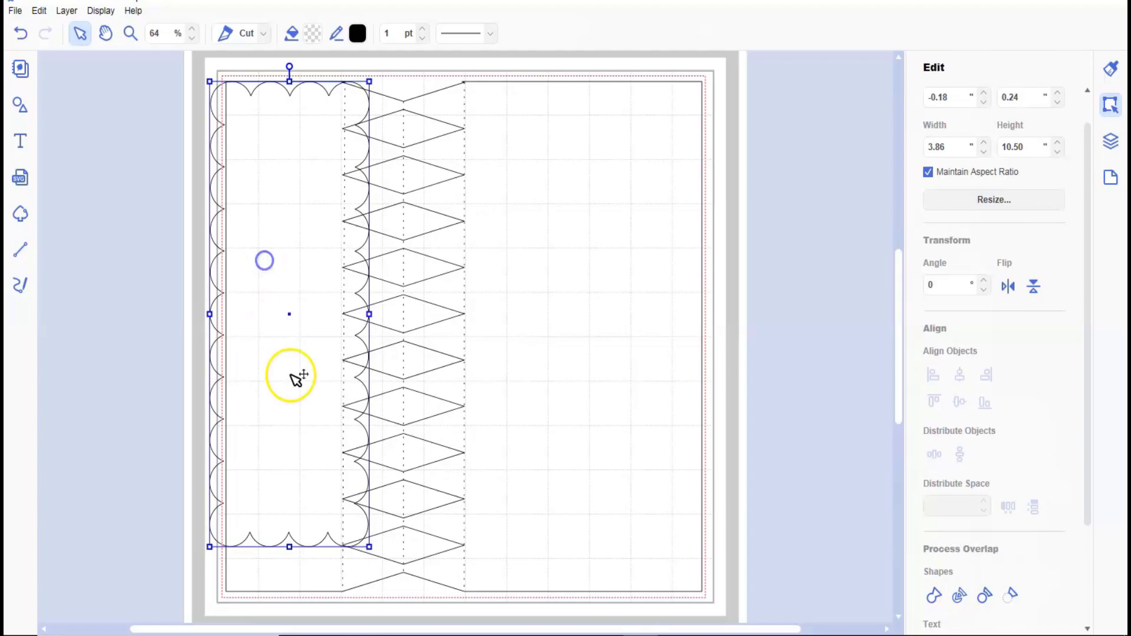
drag(289, 546, 290, 590)
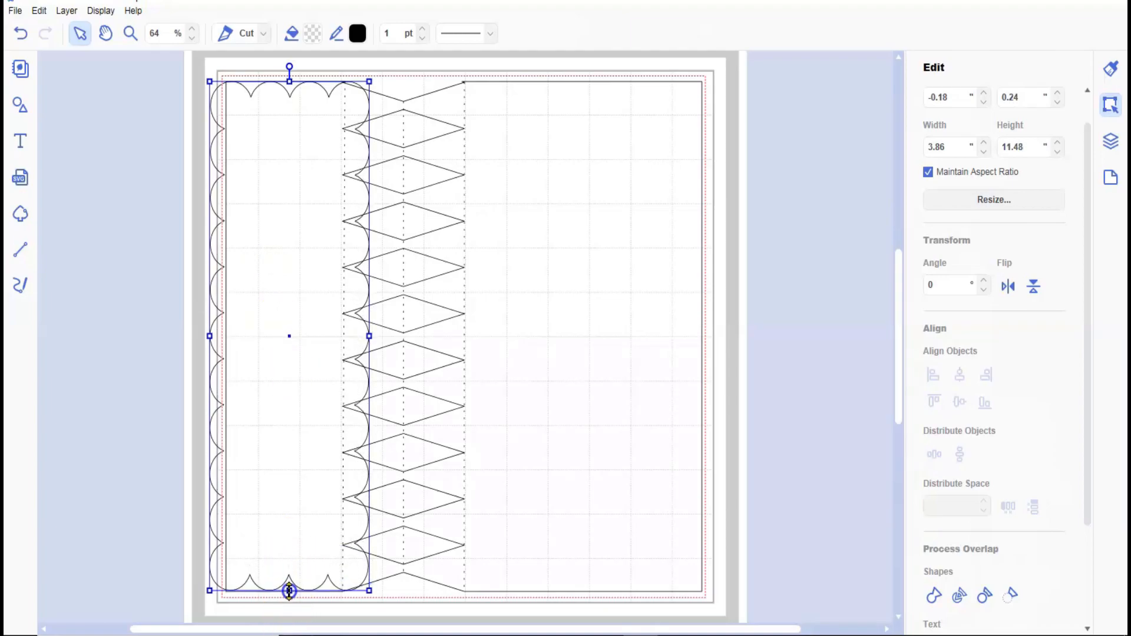
click(289, 591)
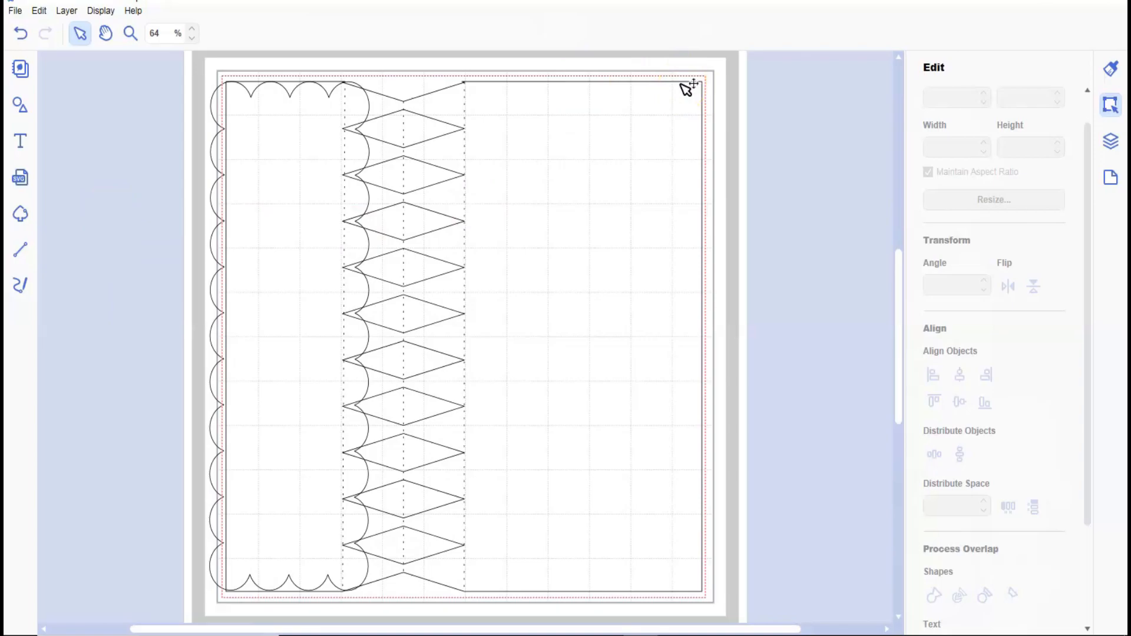
Select the scalloped frame together with the square and try welding them to give the left edge a scalloped border.
click(291, 228)
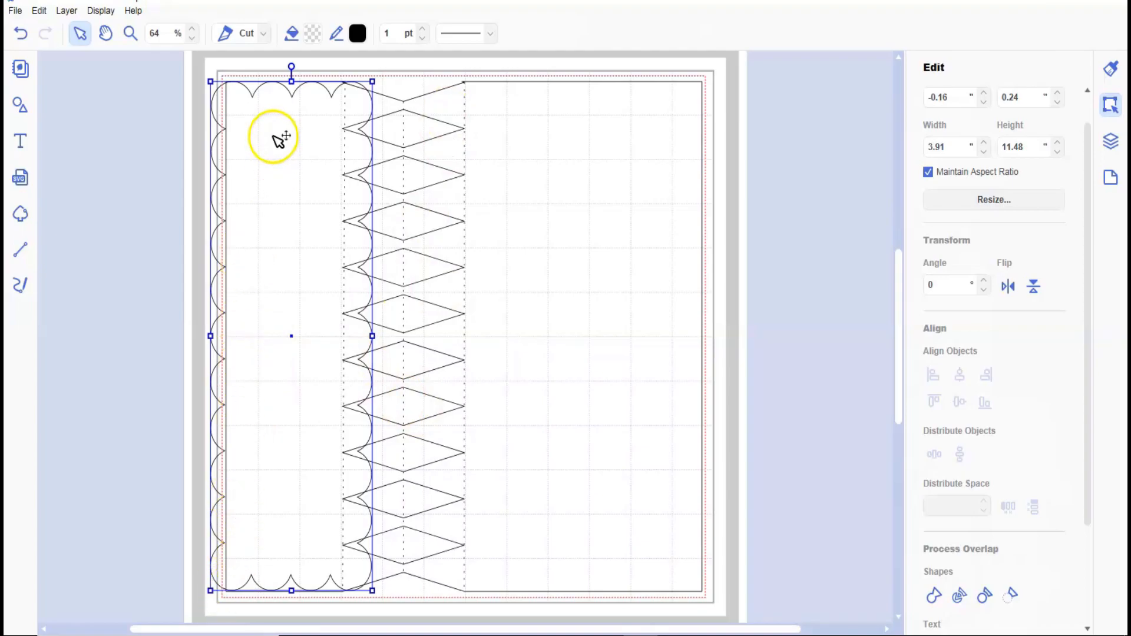
key(ctrl+a)
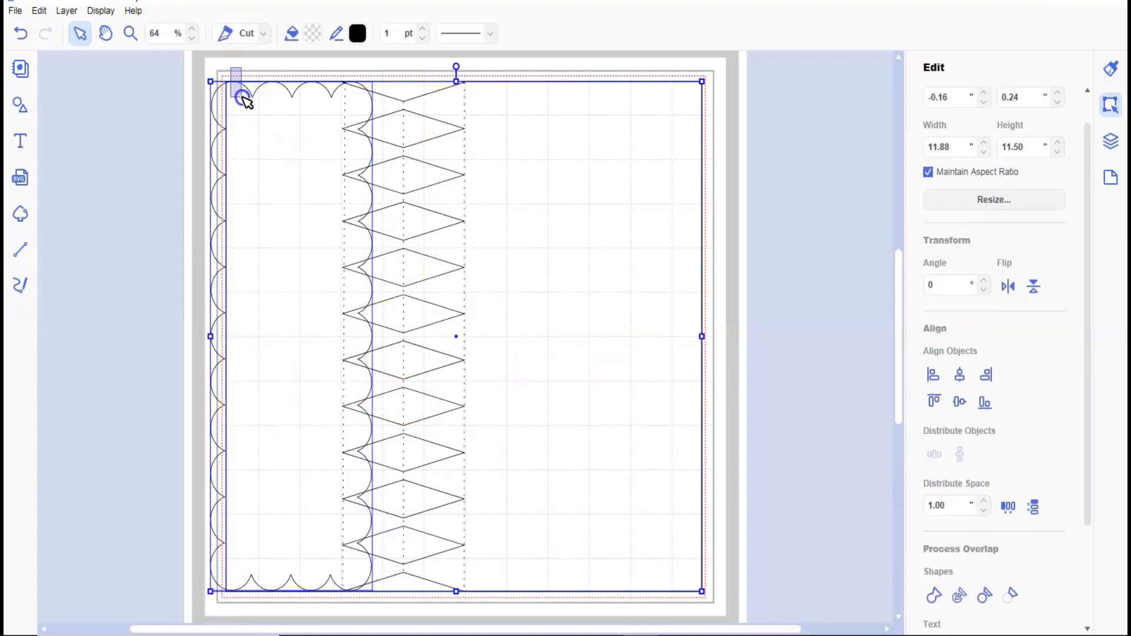
click(935, 596)
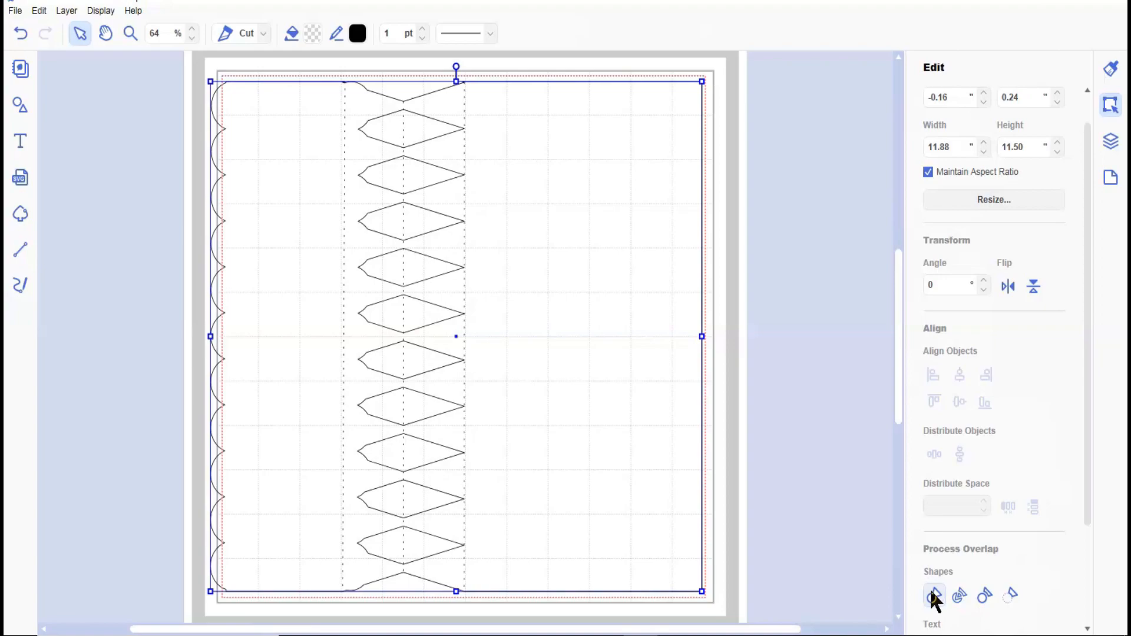
click(142, 363)
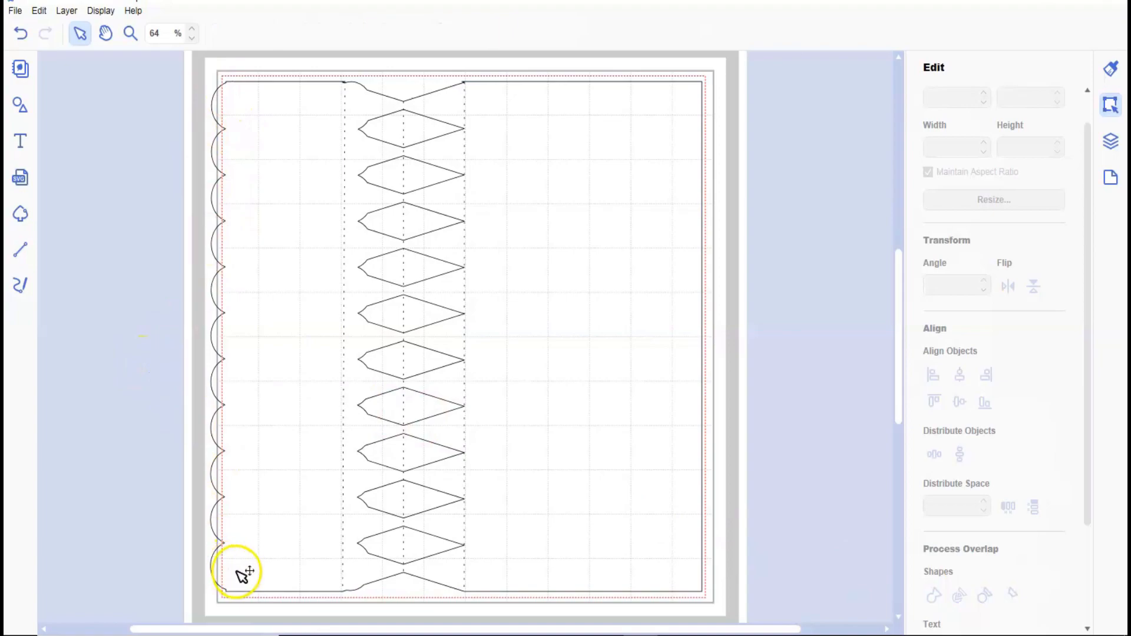
Undo the weld and delete the scalloped frame, keeping the straight-edged square.
click(22, 37)
drag(310, 203, 132, 198)
key(Delete)
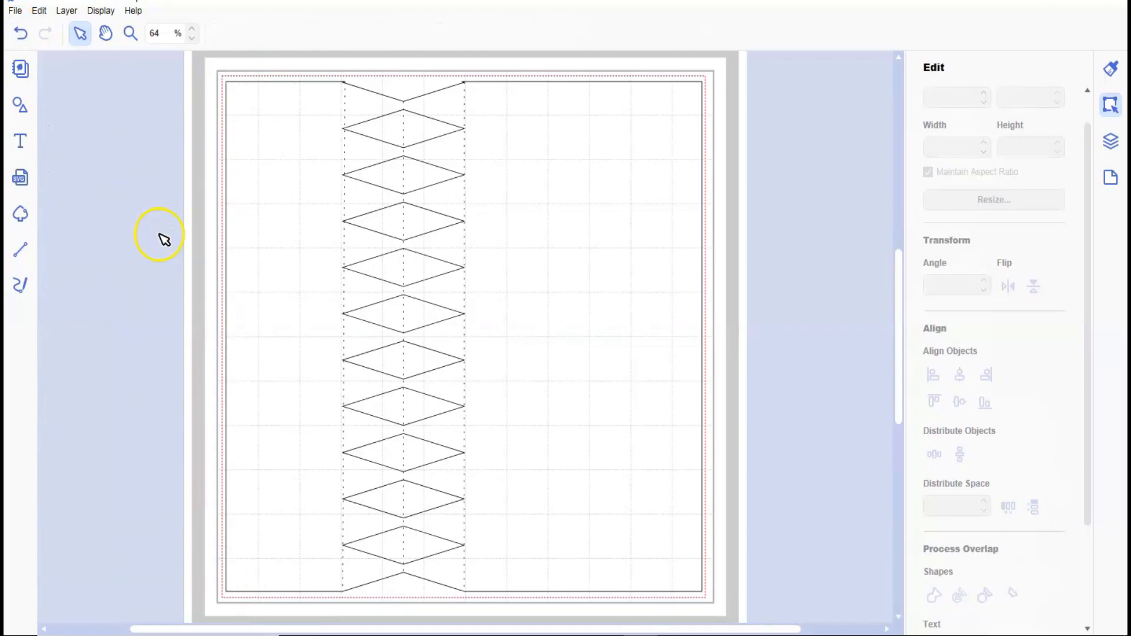
click(586, 333)
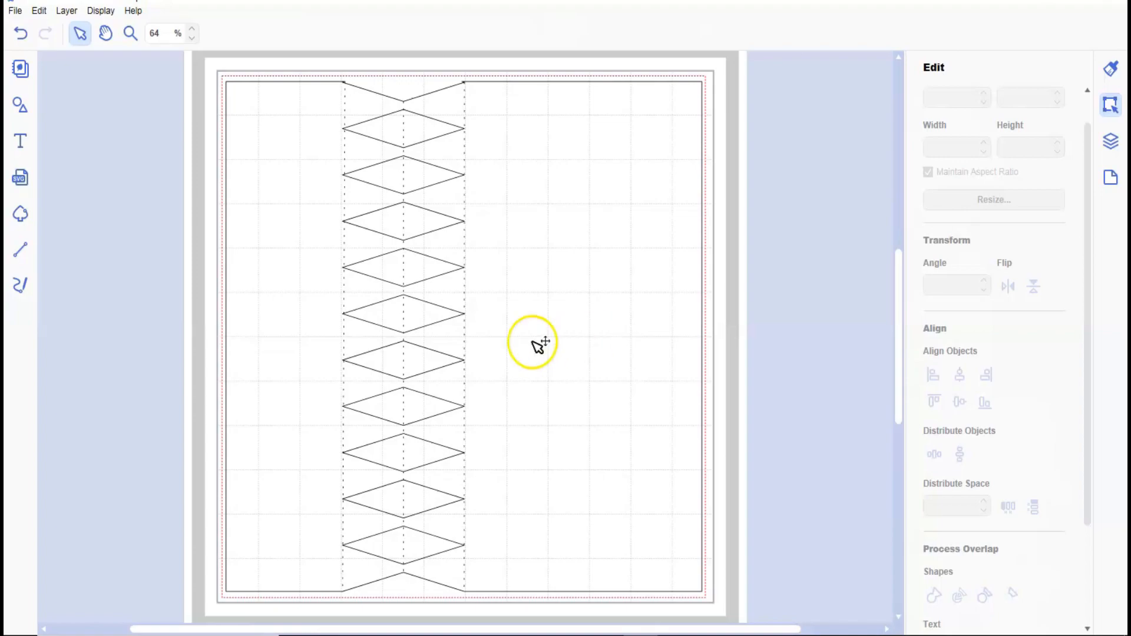